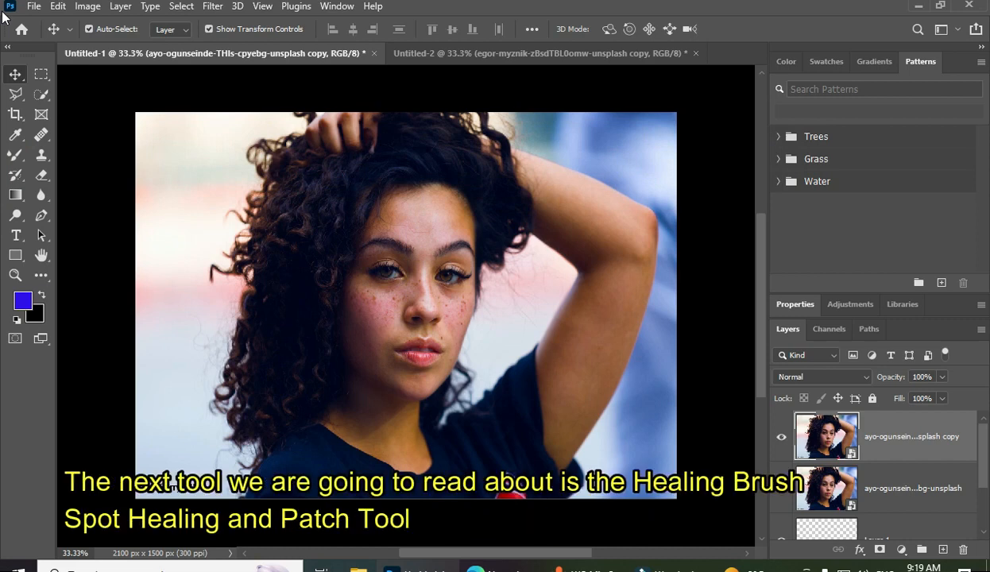
Activate the Healing Brush Tool and close the Node.js console window covering the portrait
click(42, 138)
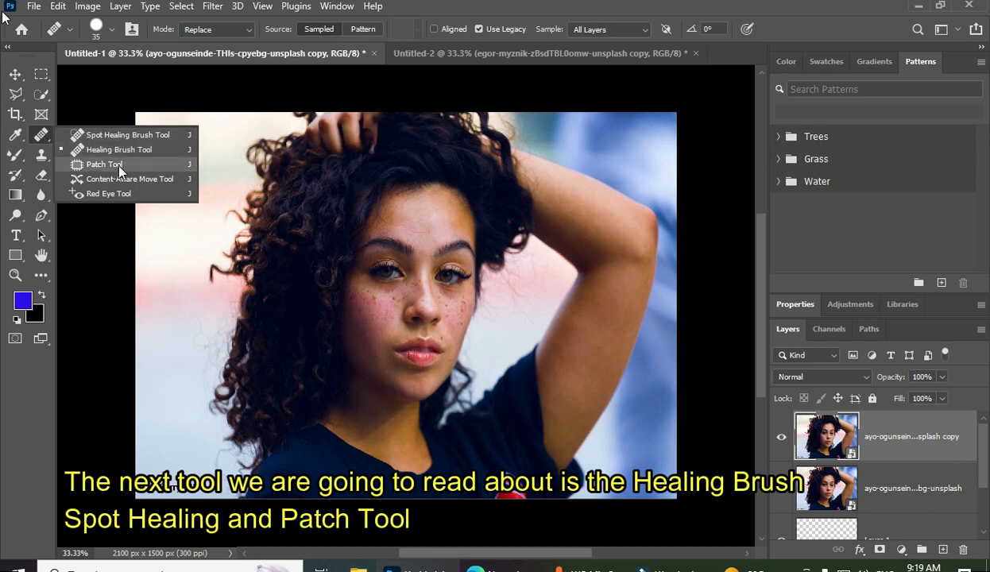
click(19, 73)
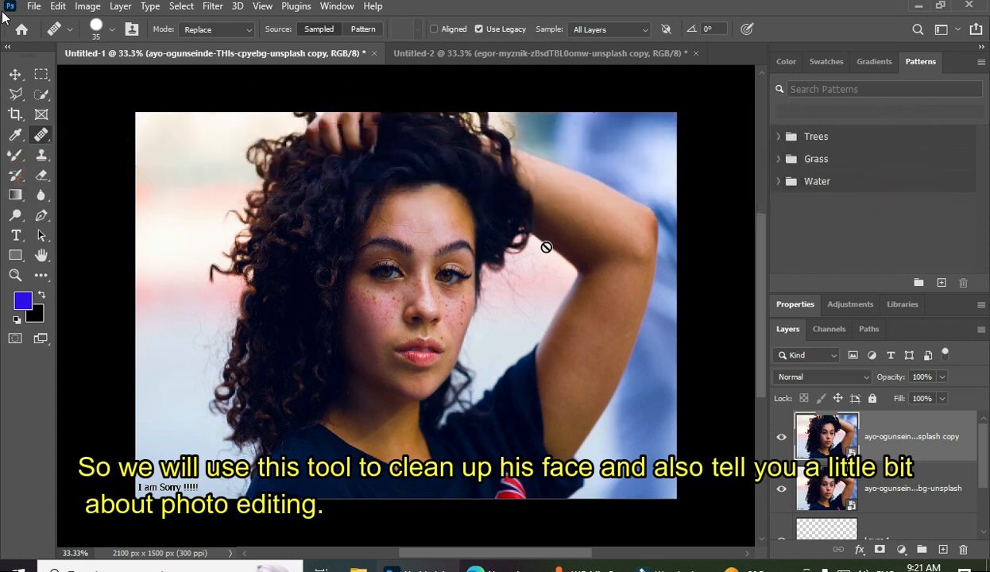
click(43, 138)
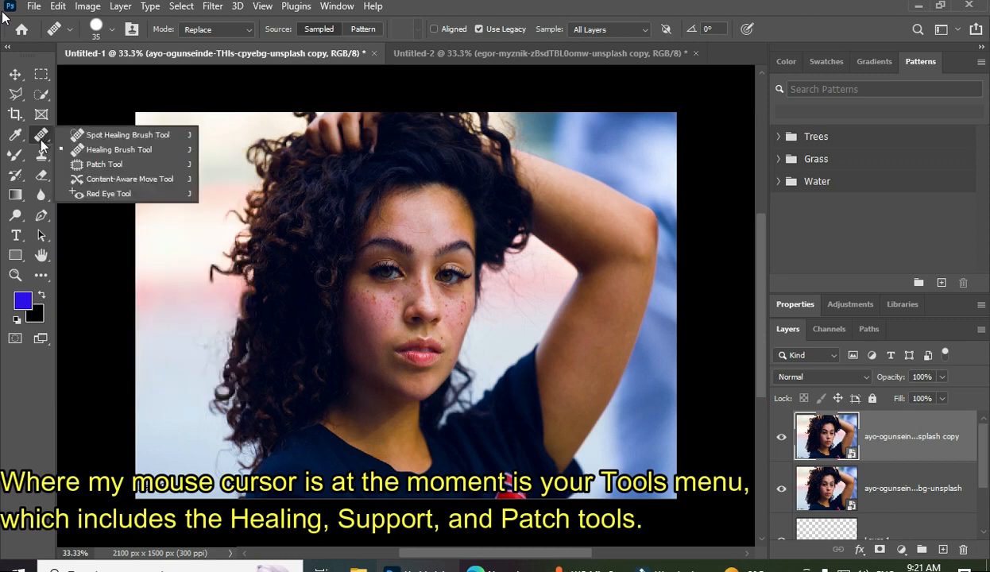
click(120, 151)
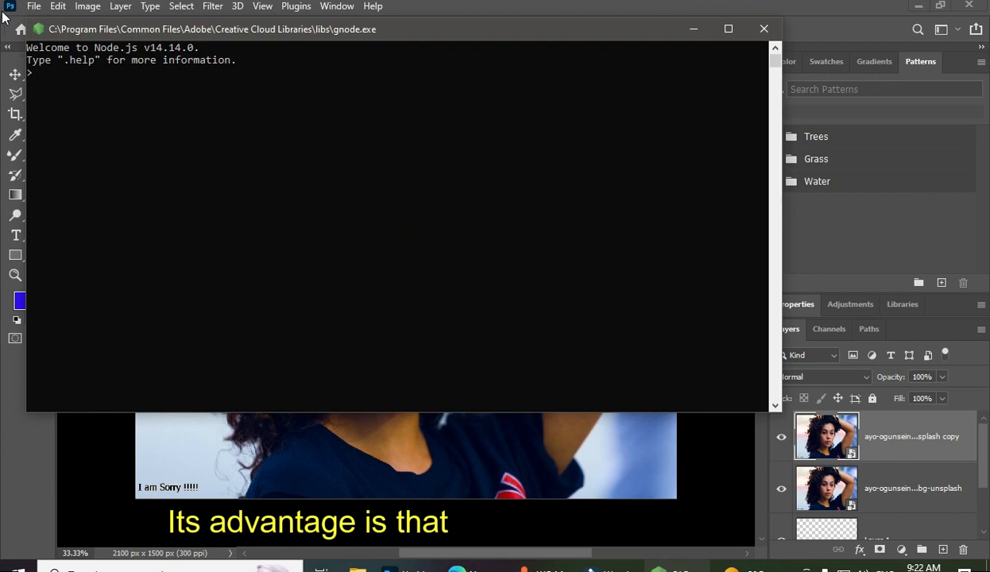
click(778, 33)
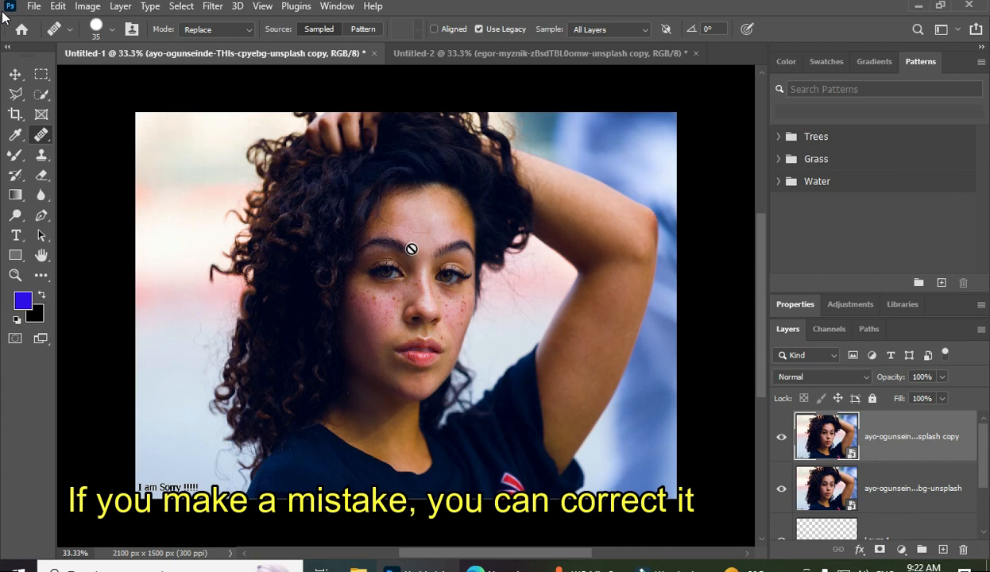
Try to heal the freckles on the cheek without defining a source point
click(449, 292)
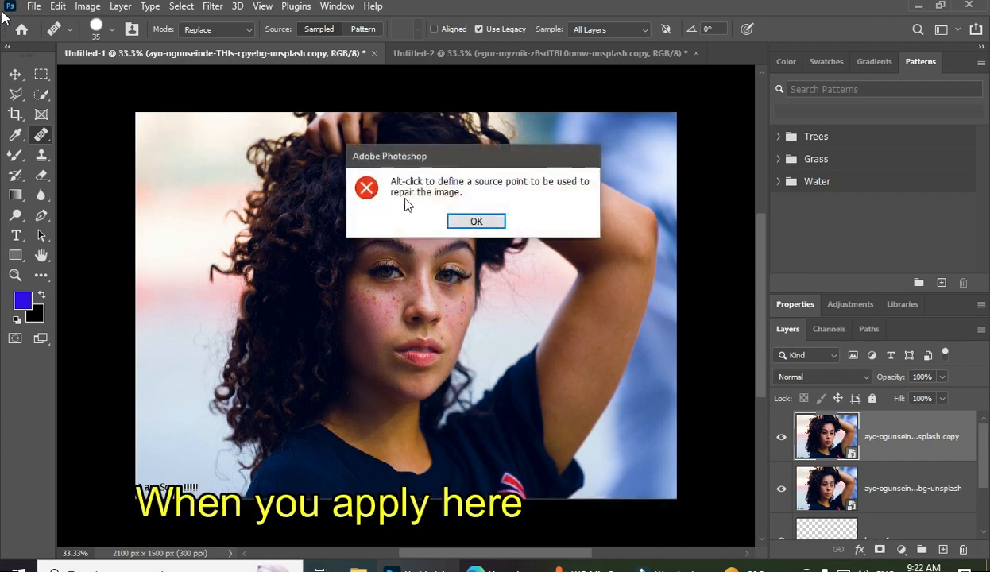
click(487, 222)
click(457, 302)
click(477, 222)
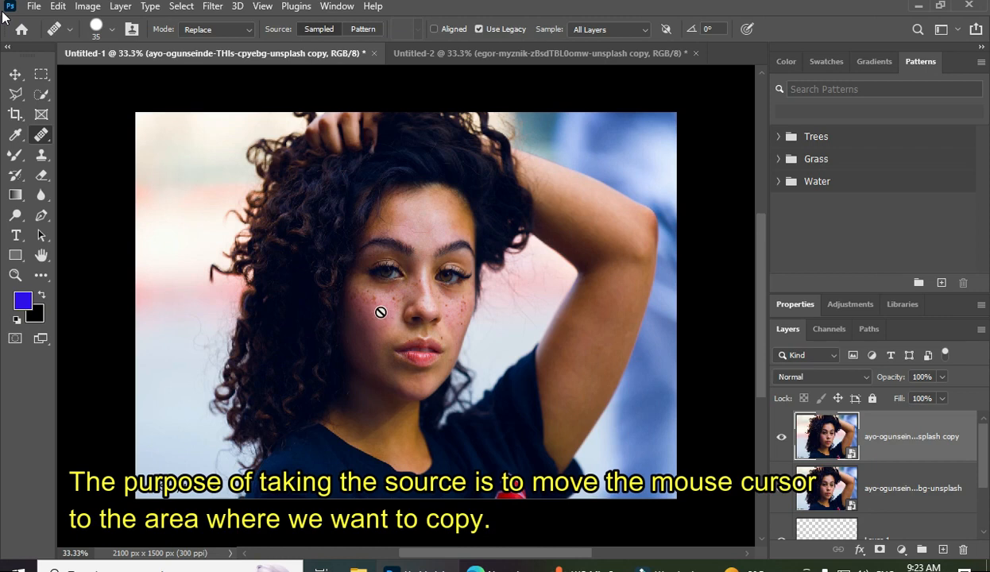
Sample clear forehead skin as the healing source and rasterize the smart object copy layer
alt+click(422, 232)
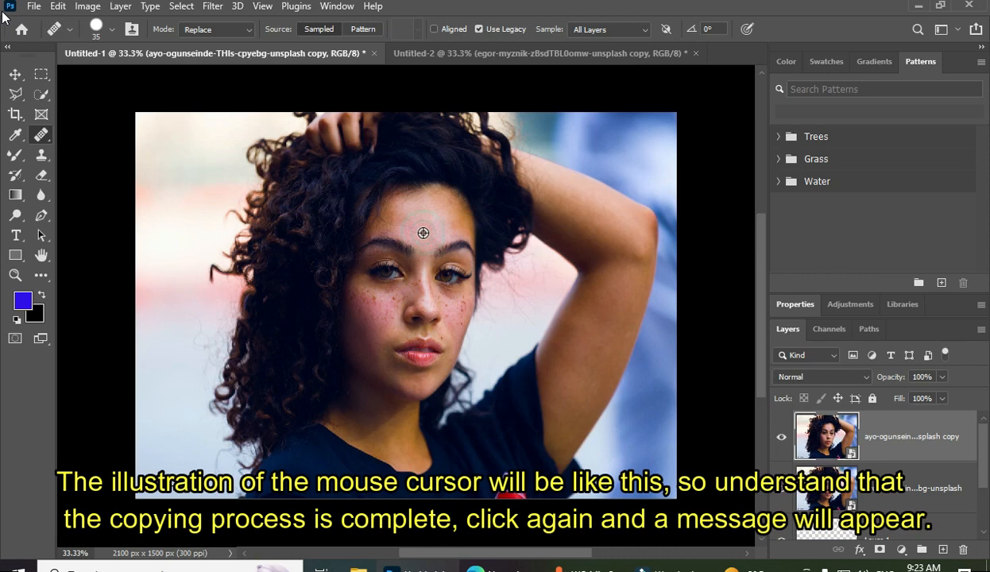
click(374, 297)
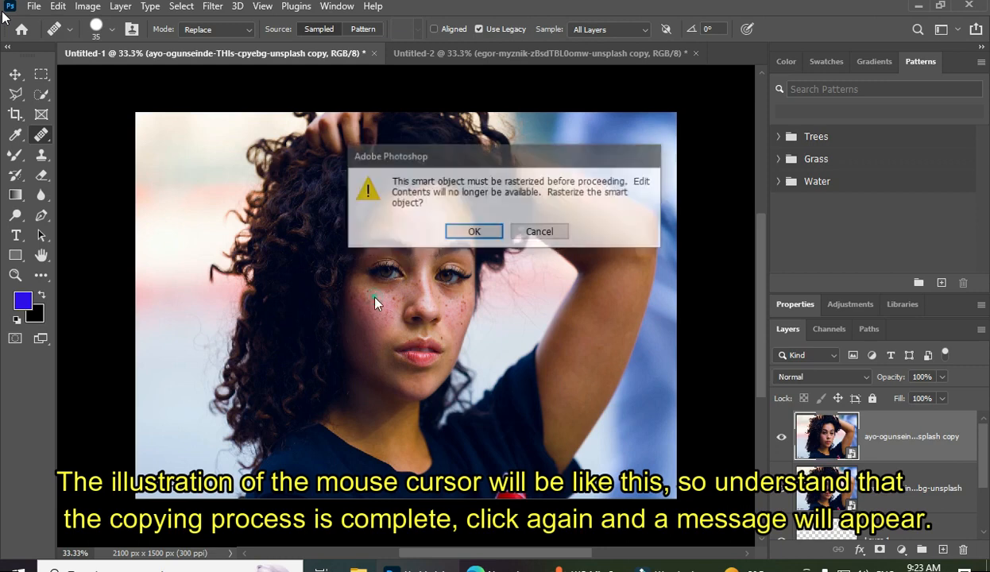
click(471, 233)
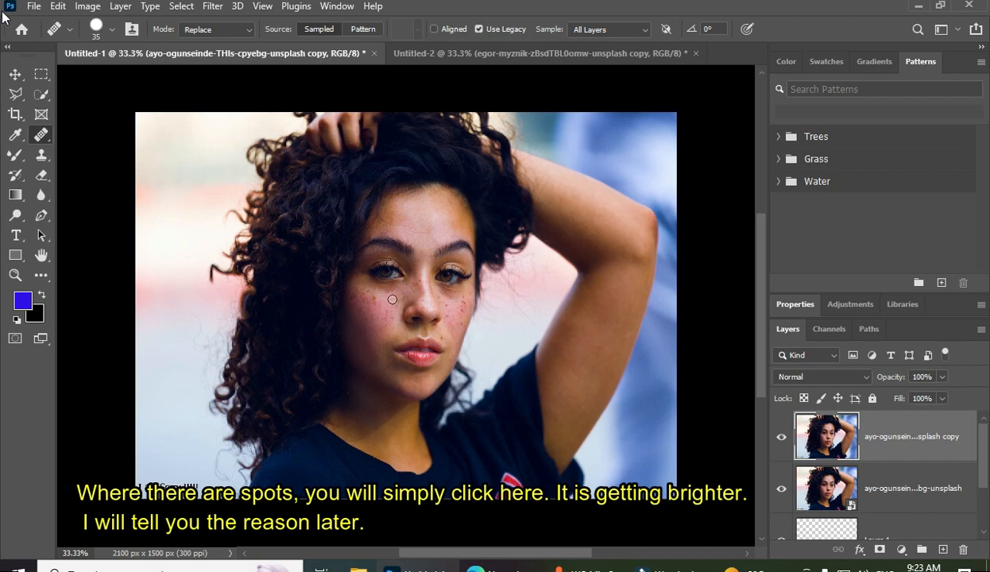
Heal freckles on the cheek at the portrait's left with the Healing Brush in Replace mode
click(378, 293)
click(370, 296)
click(370, 306)
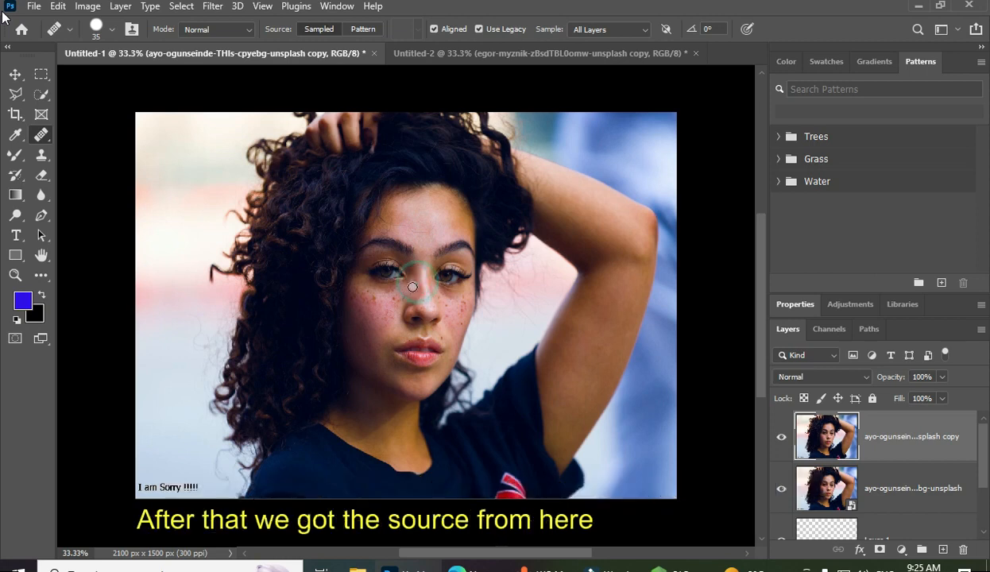
Heal the freckles on the cheek at the portrait's right in Normal mode, resampling clear forehead skin between spots
alt+click(423, 235)
click(448, 311)
click(425, 232)
click(452, 295)
click(422, 228)
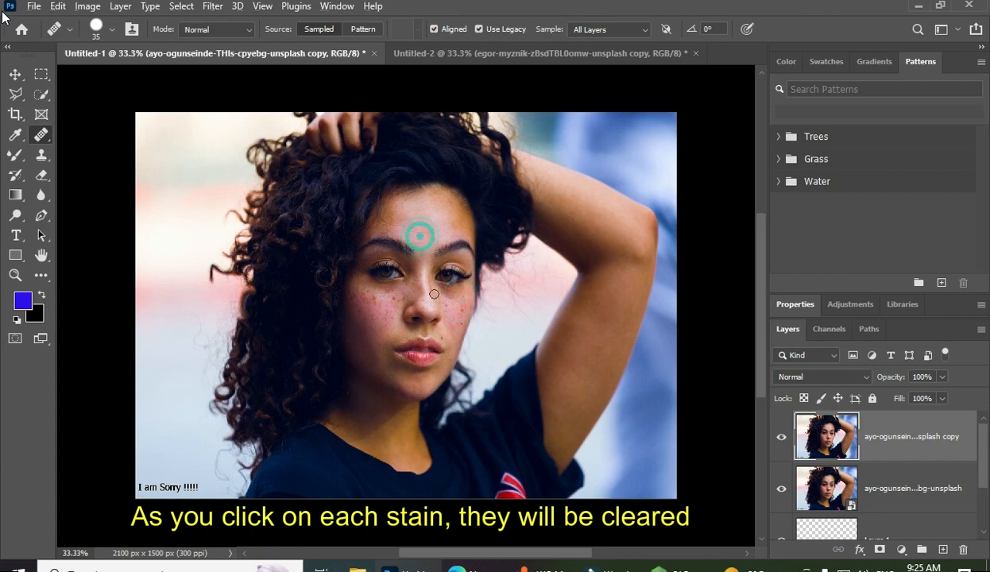
click(446, 303)
click(459, 315)
Heal the freckles on the cheek at the portrait's left, resampling different clear areas of the forehead
click(414, 223)
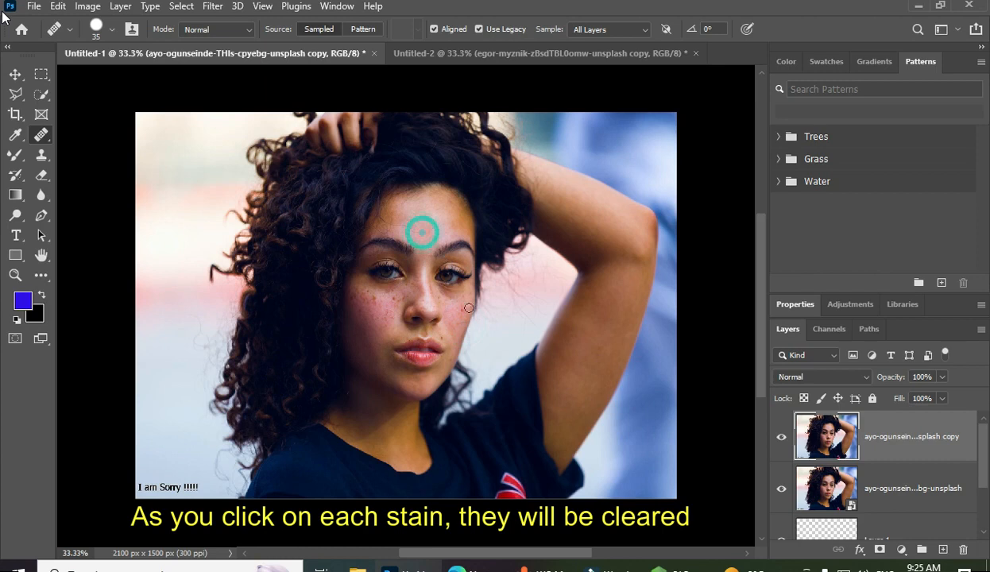
click(412, 213)
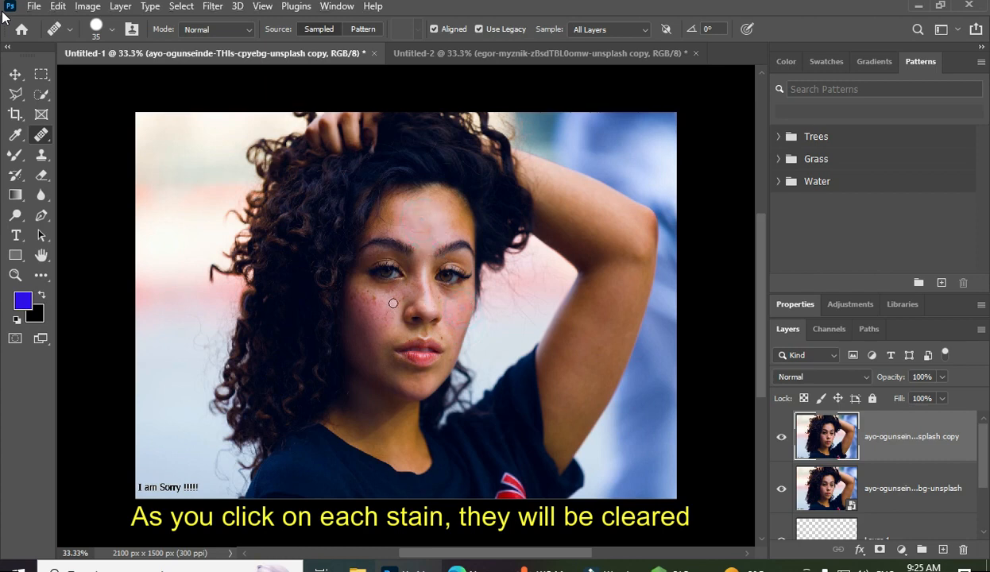
click(389, 287)
click(425, 241)
click(370, 300)
click(401, 245)
click(367, 300)
click(429, 230)
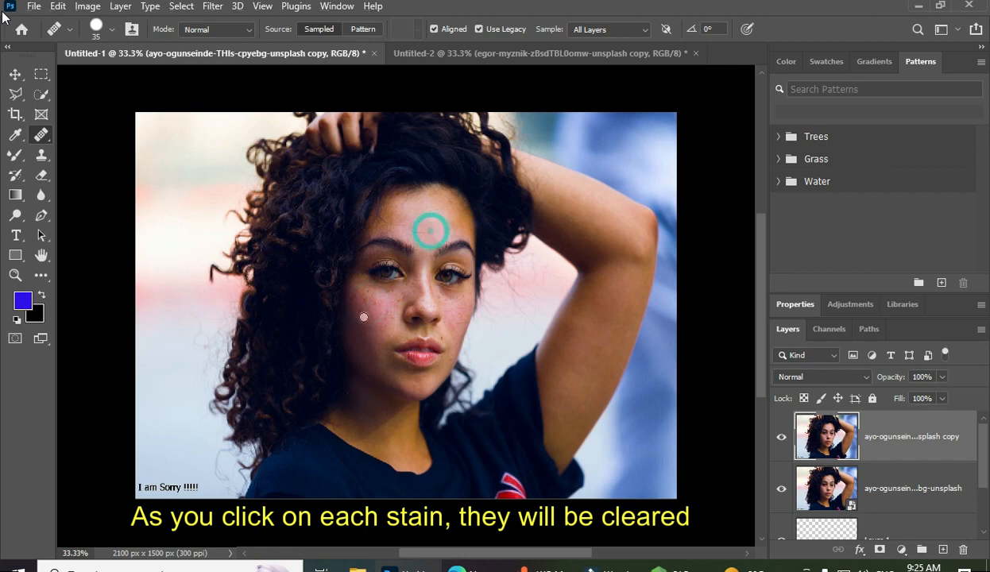
click(350, 296)
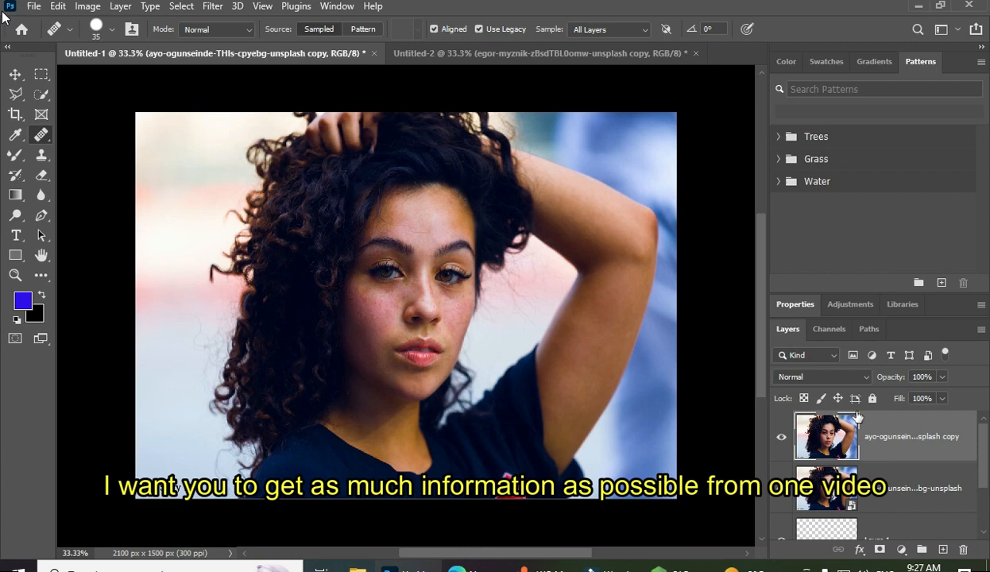
Apply a Gaussian Blur with a 2.8-pixel radius to the retouched portrait layer
click(213, 7)
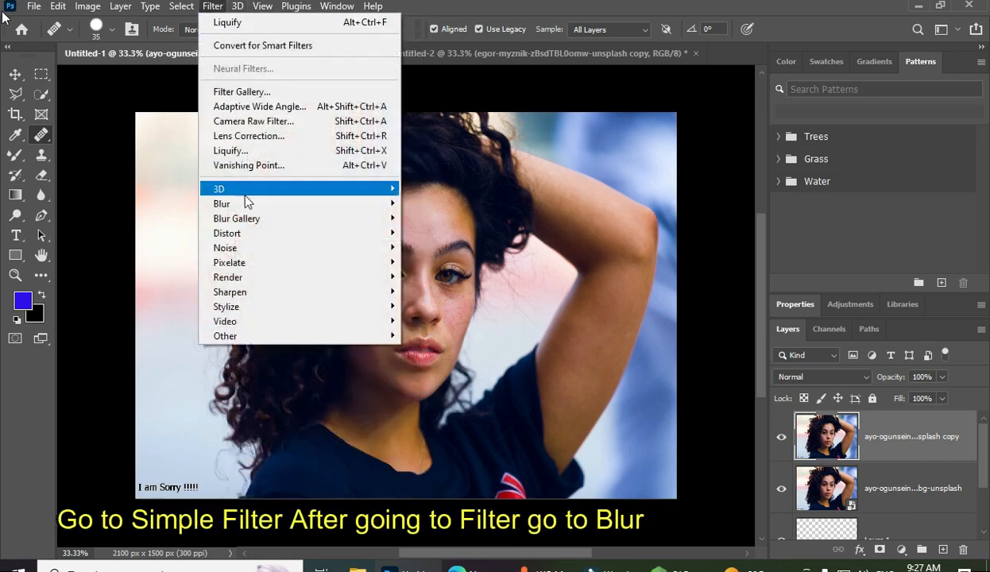
mouse_move(246, 204)
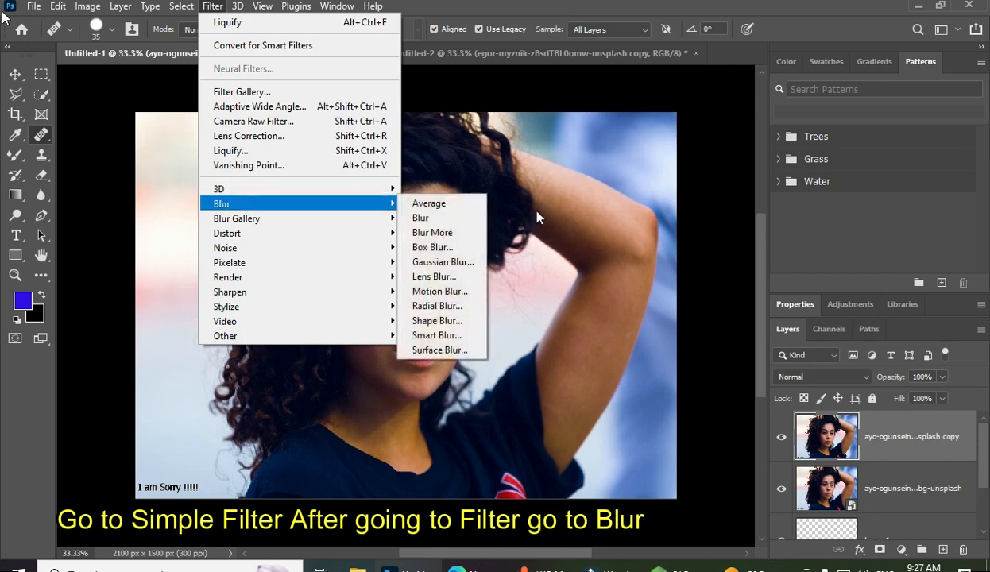
click(439, 261)
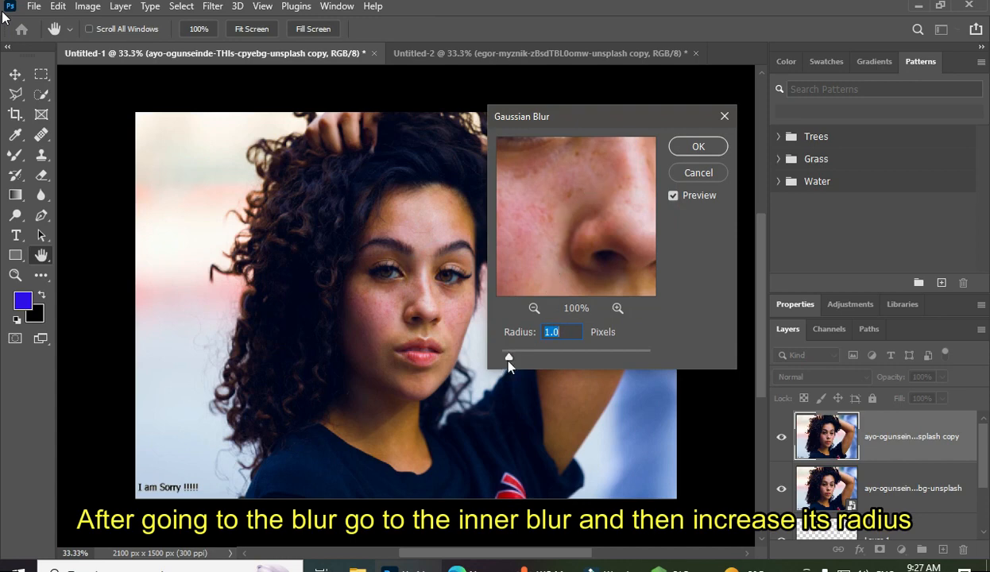
drag(509, 358, 514, 356)
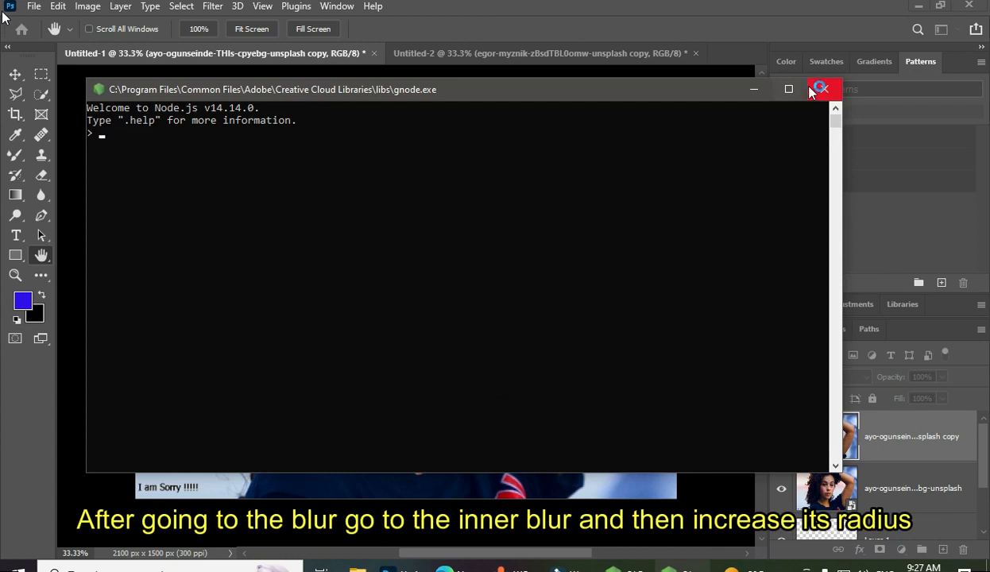
click(818, 90)
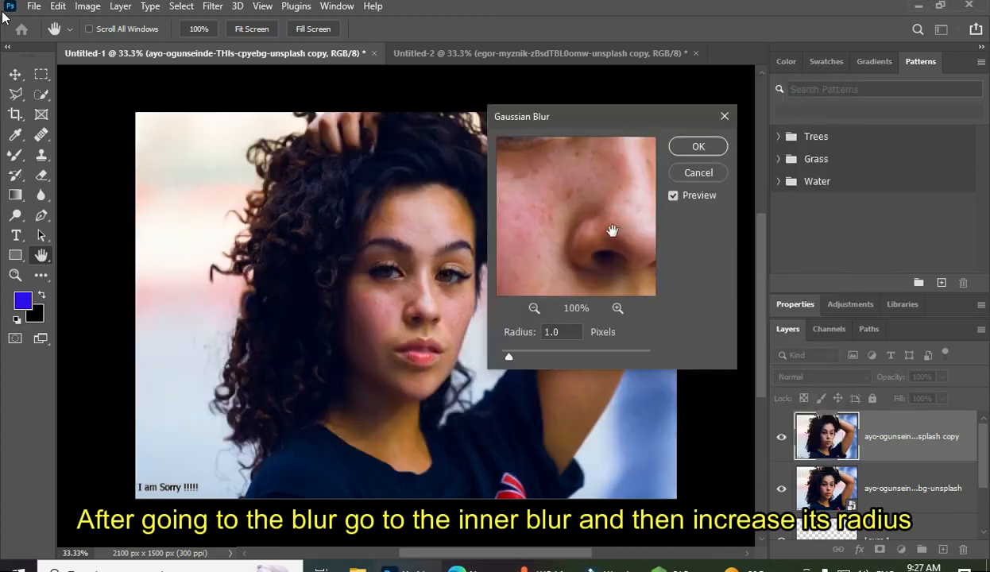
drag(509, 358, 522, 368)
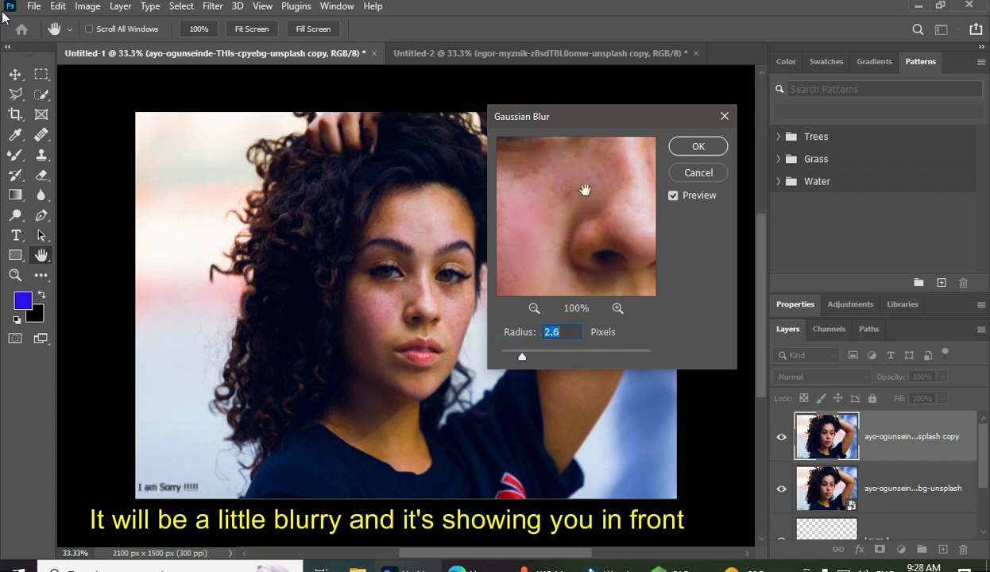
drag(525, 358, 530, 358)
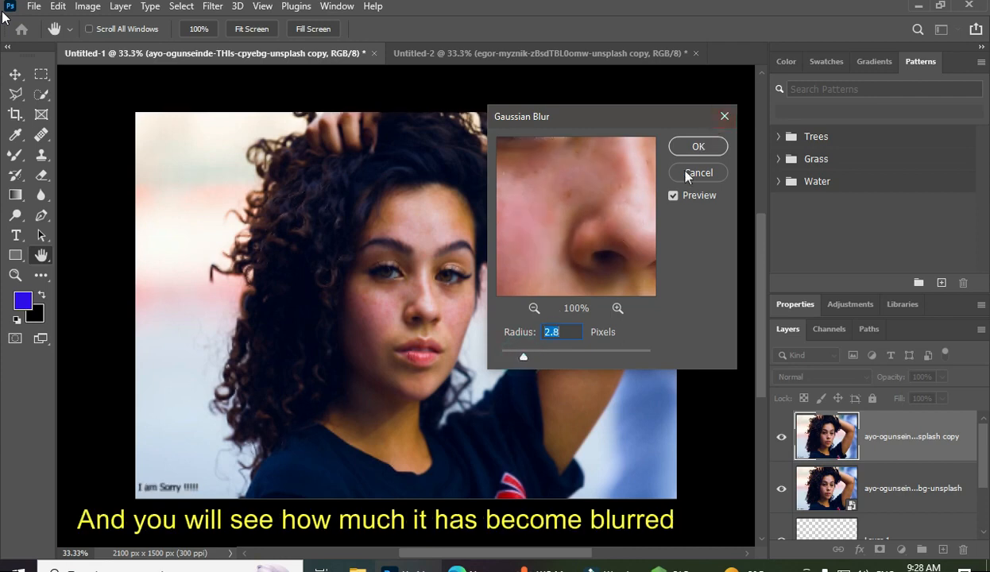
click(697, 151)
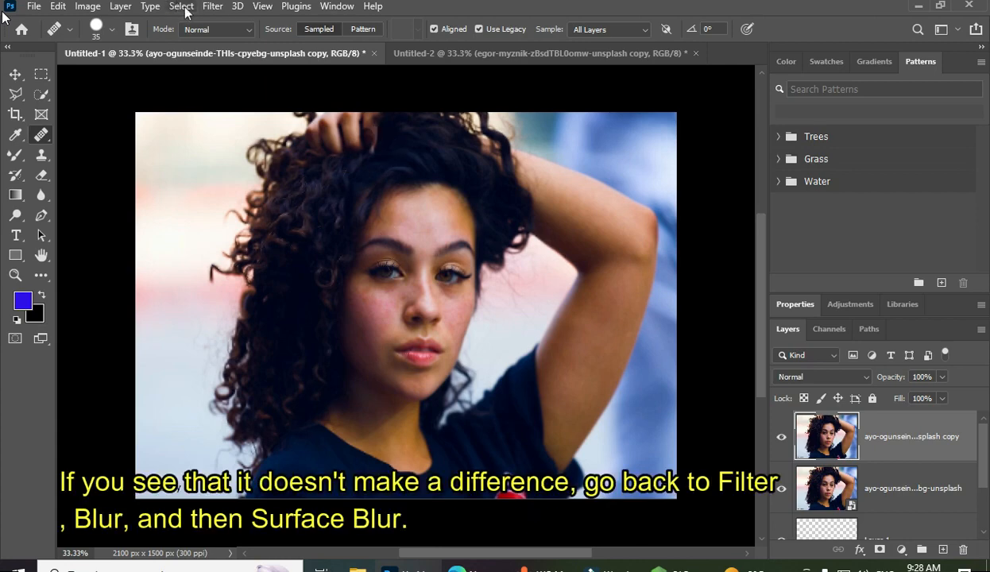
Apply a Surface Blur with radius 7 pixels and threshold 9 levels, and compare the retouched layer with the original
click(216, 8)
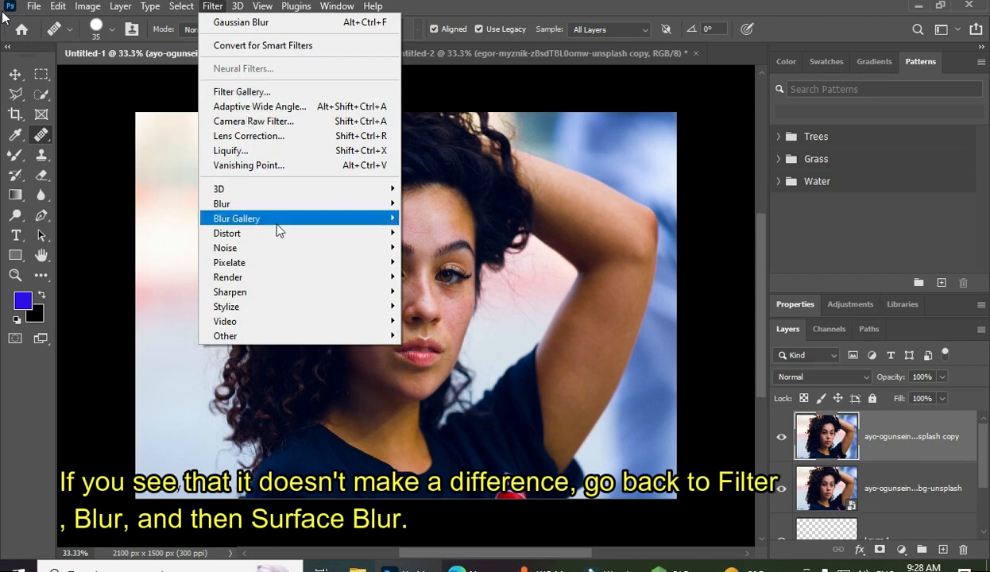
mouse_move(265, 202)
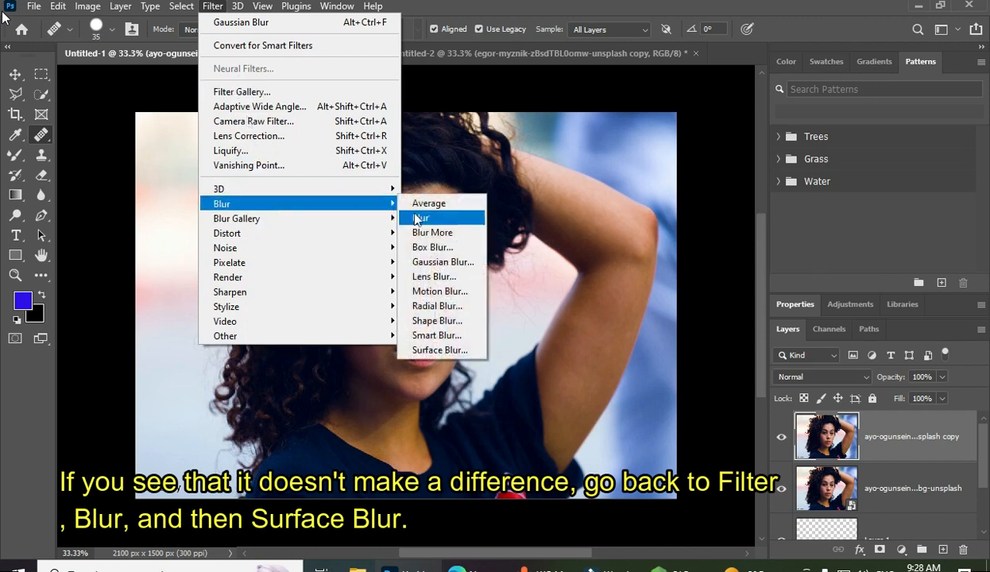
click(435, 352)
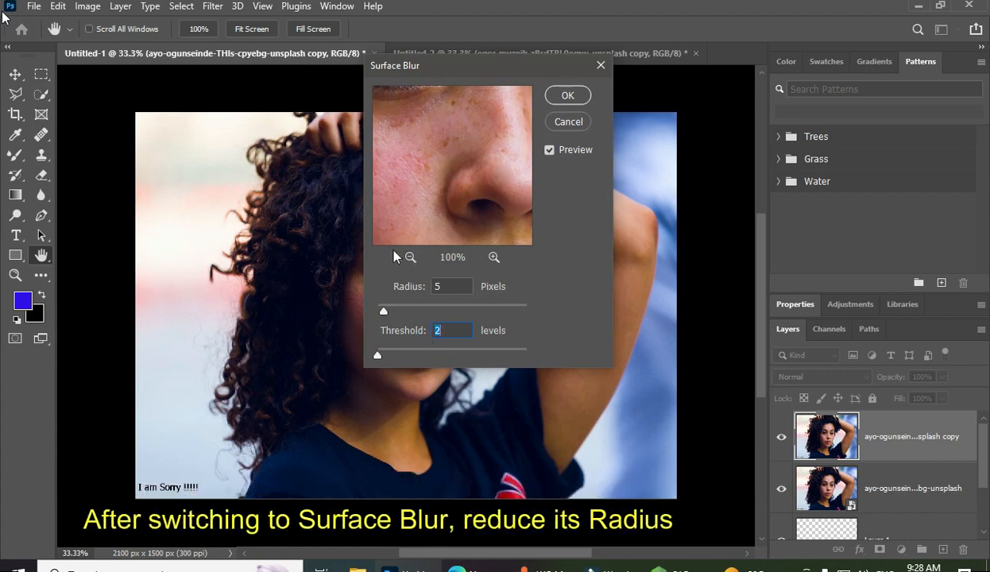
drag(384, 311, 387, 317)
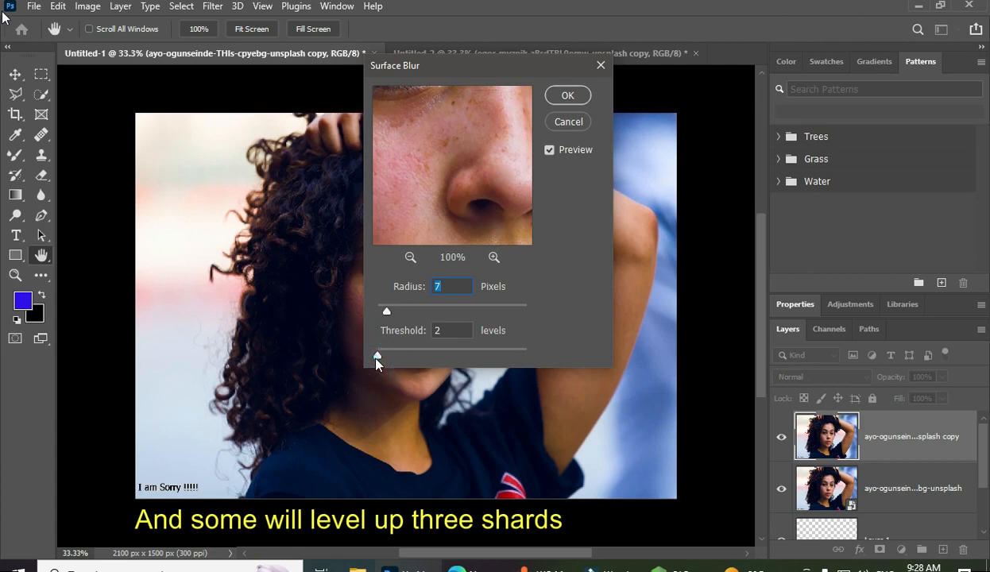
drag(377, 359, 381, 358)
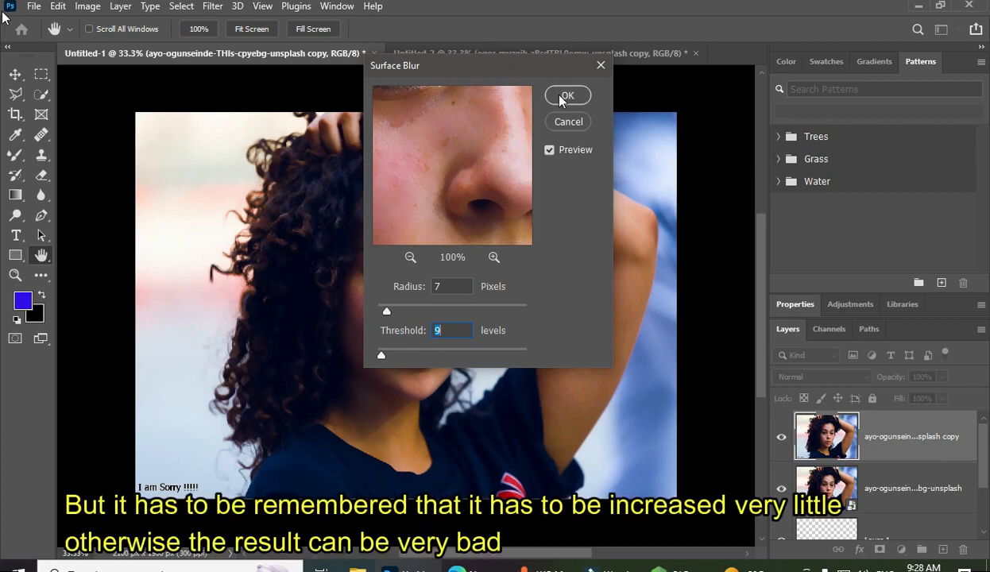
click(564, 96)
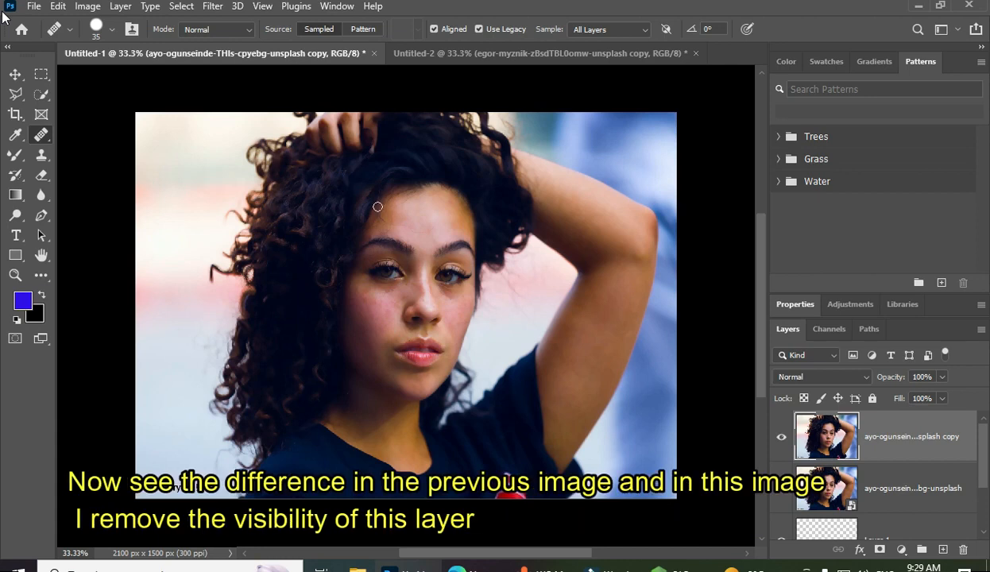
click(783, 439)
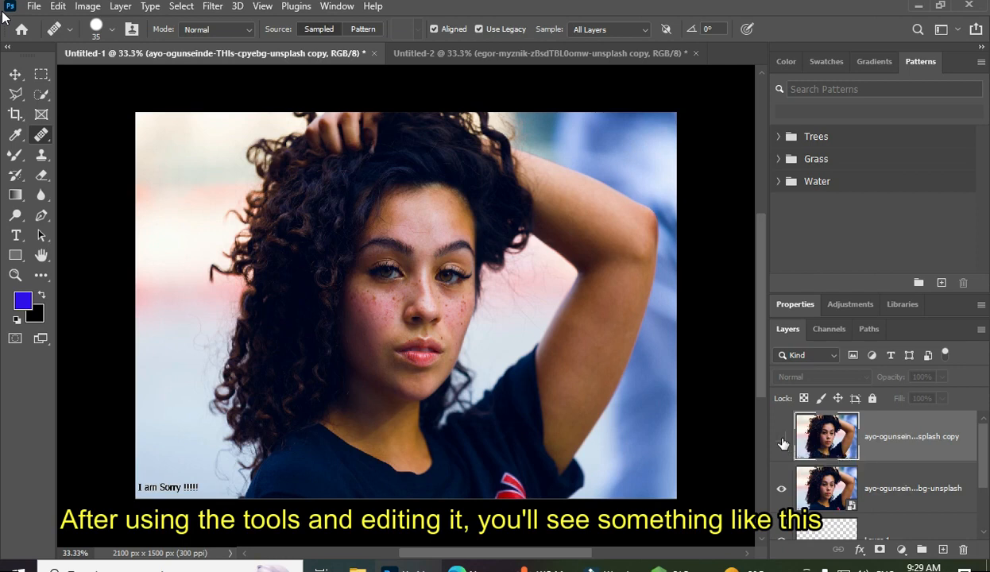
click(782, 439)
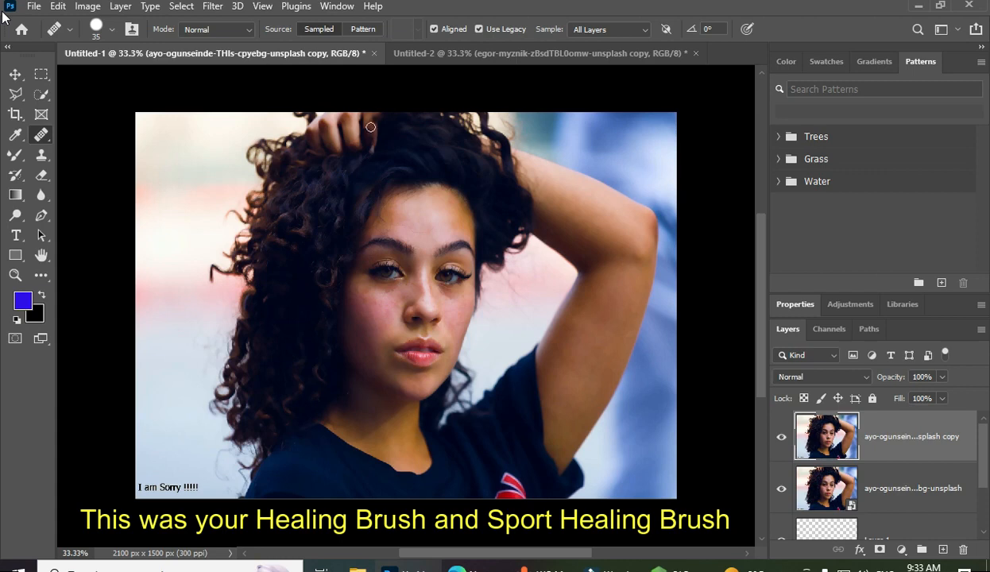
Outline the cracked pavement at the street photo's lower left with the Patch Tool and rasterize its smart object layer
right_click(36, 143)
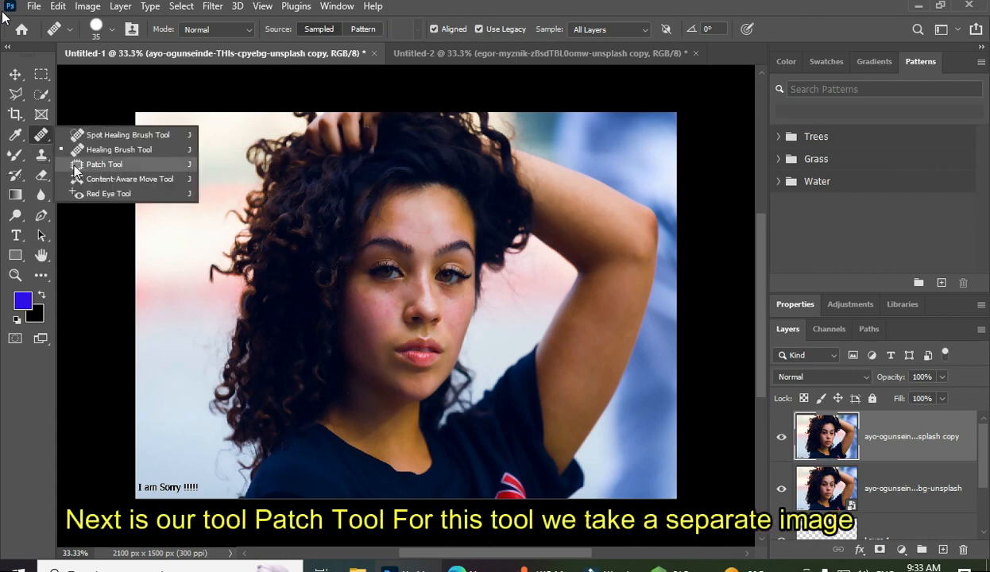
click(438, 54)
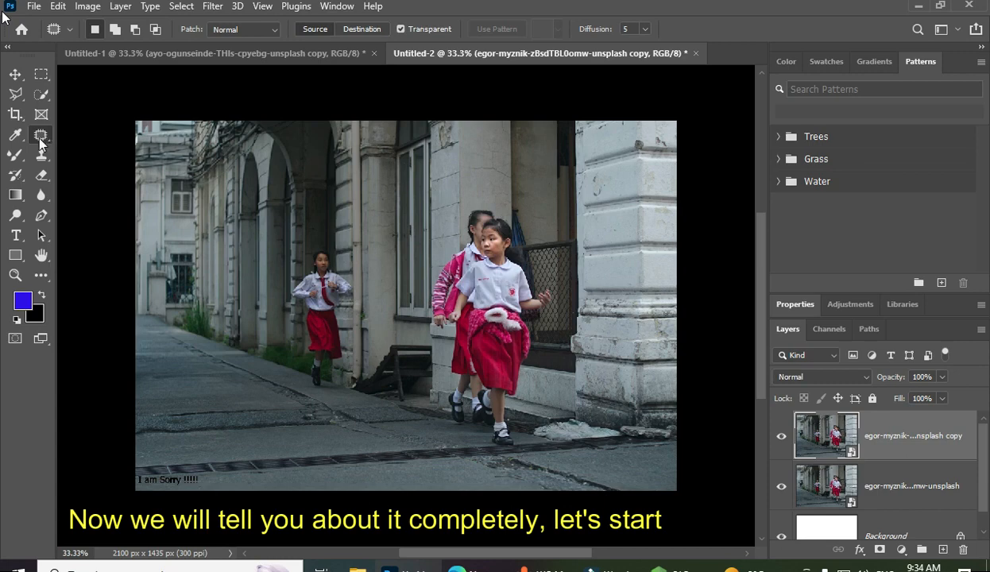
right_click(44, 136)
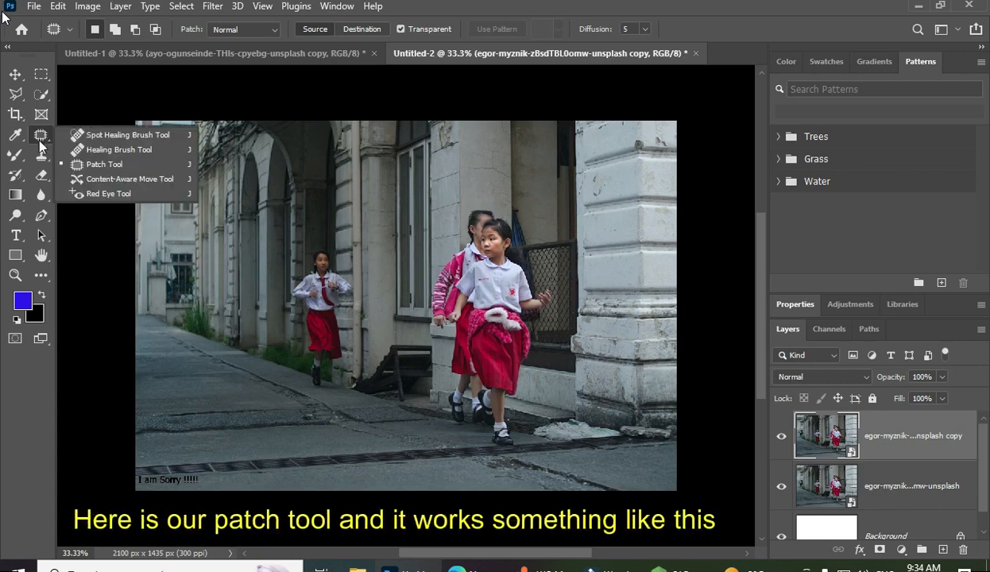
click(92, 166)
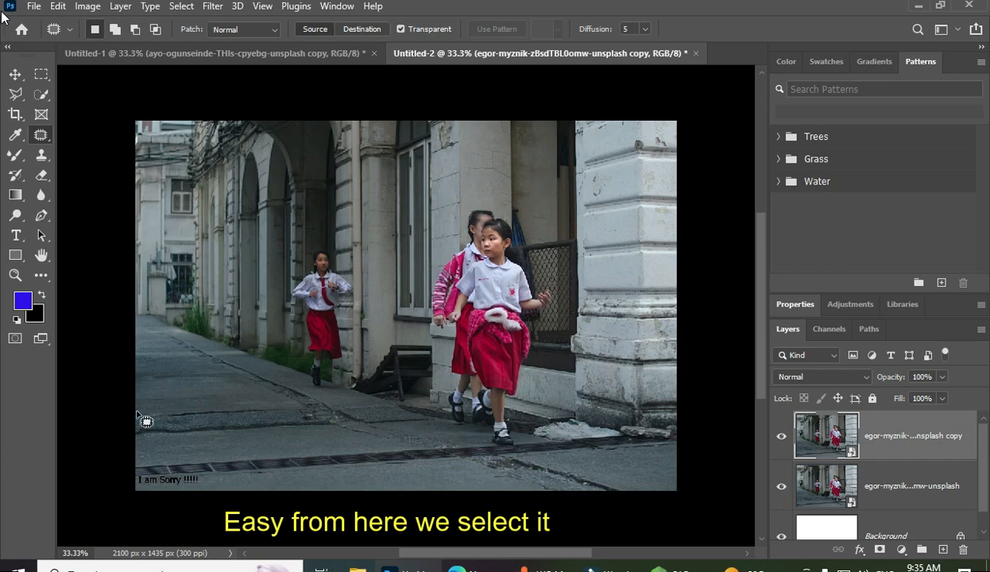
mouse_move(135, 413)
mouse_down()
mouse_move(199, 411)
mouse_move(209, 425)
mouse_move(200, 440)
mouse_move(136, 442)
mouse_up()
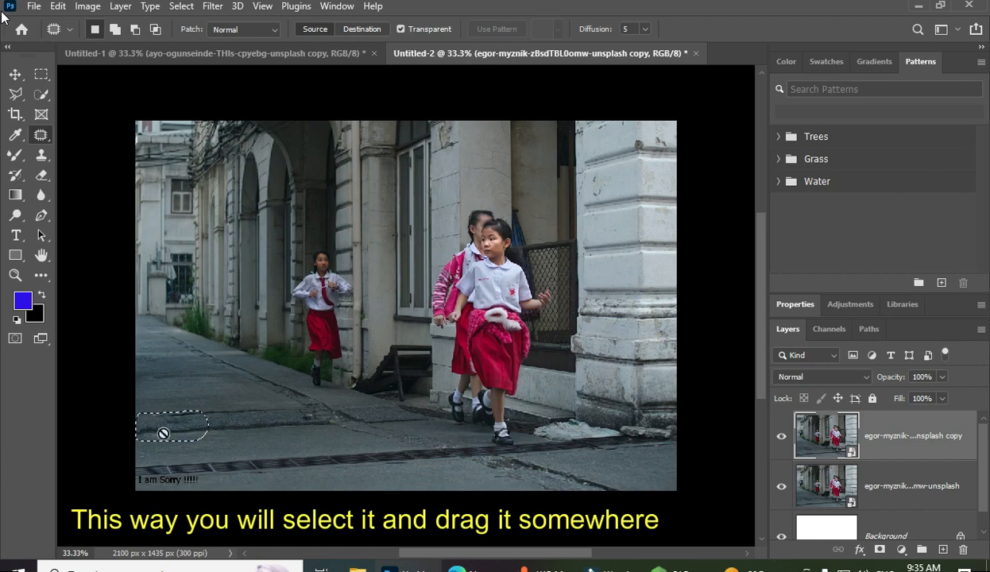
click(158, 423)
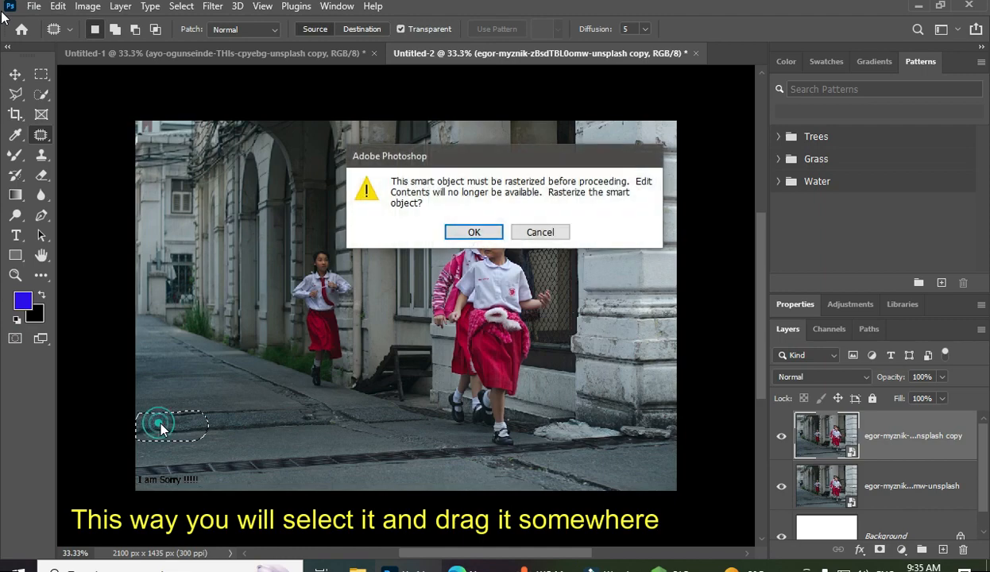
click(451, 232)
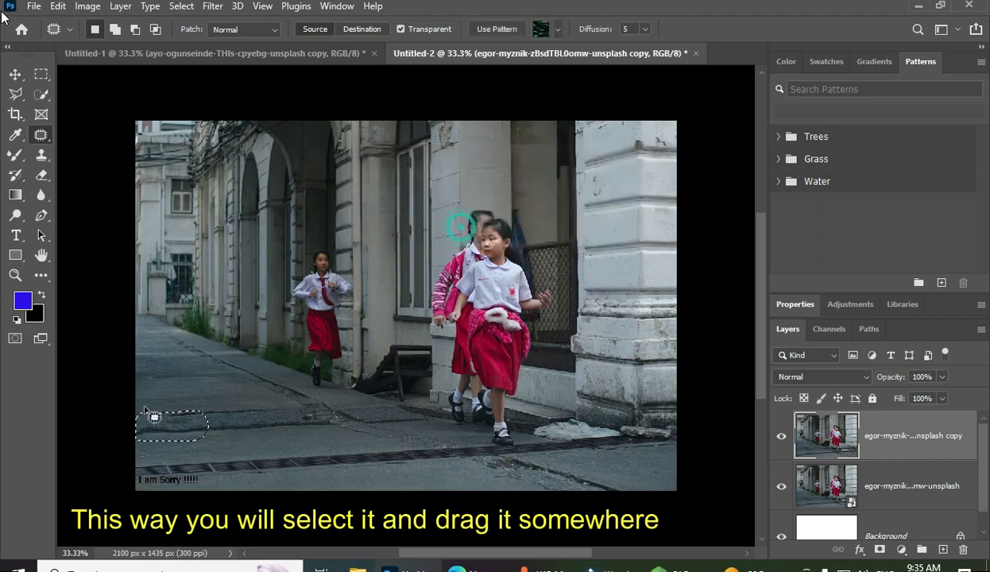
Patch the outlined crack at the road's left edge with cleaner pavement from just above it
click(159, 423)
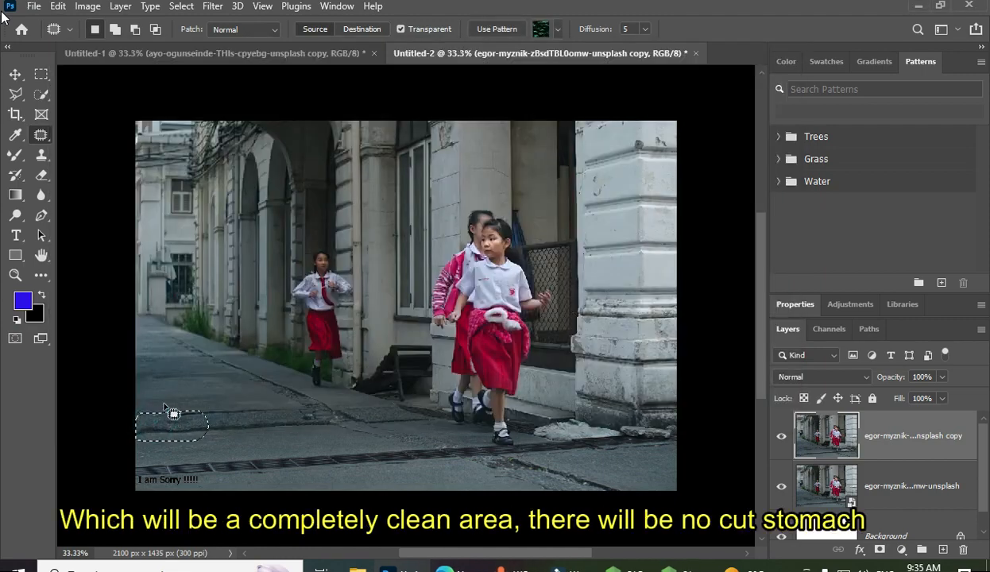
click(162, 417)
drag(166, 410, 171, 385)
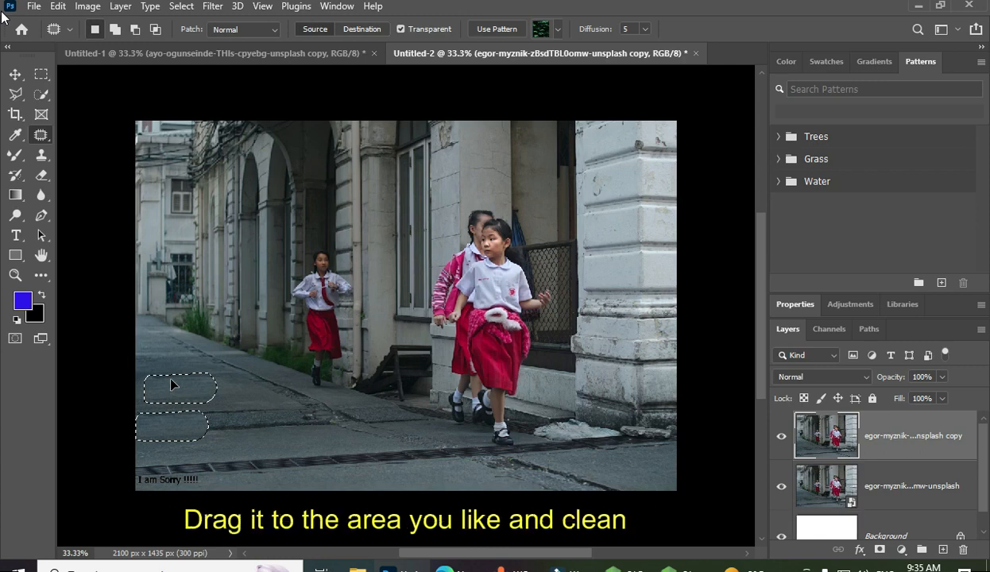
drag(171, 384, 191, 456)
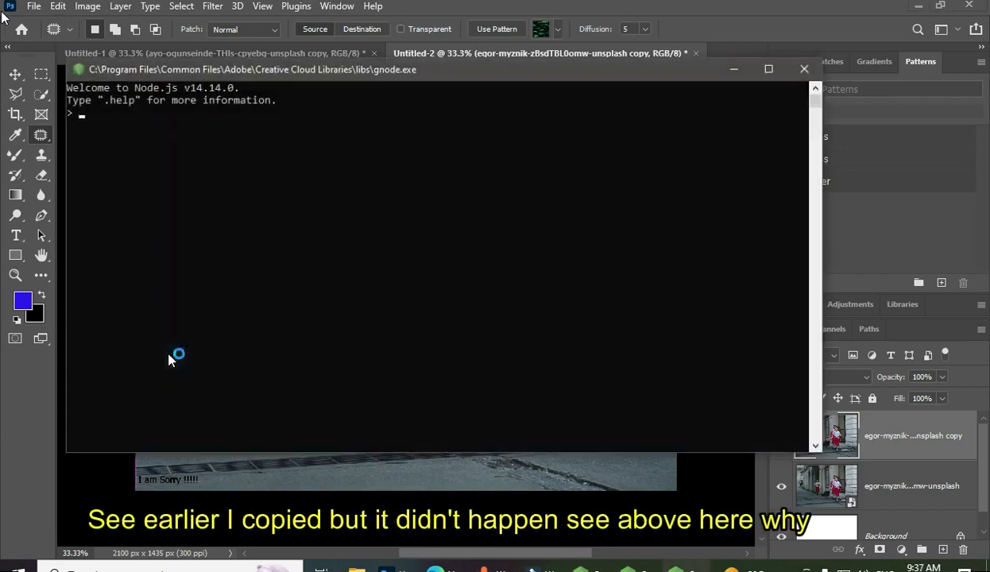
Toggle the Patch Tool's Transparent option on and back off, and deselect the patched pavement
click(804, 70)
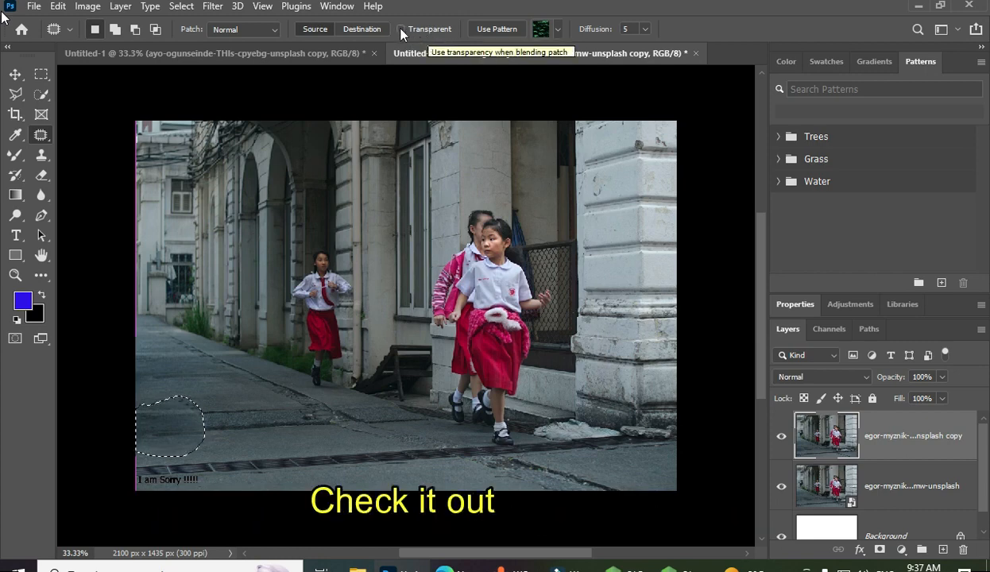
click(401, 29)
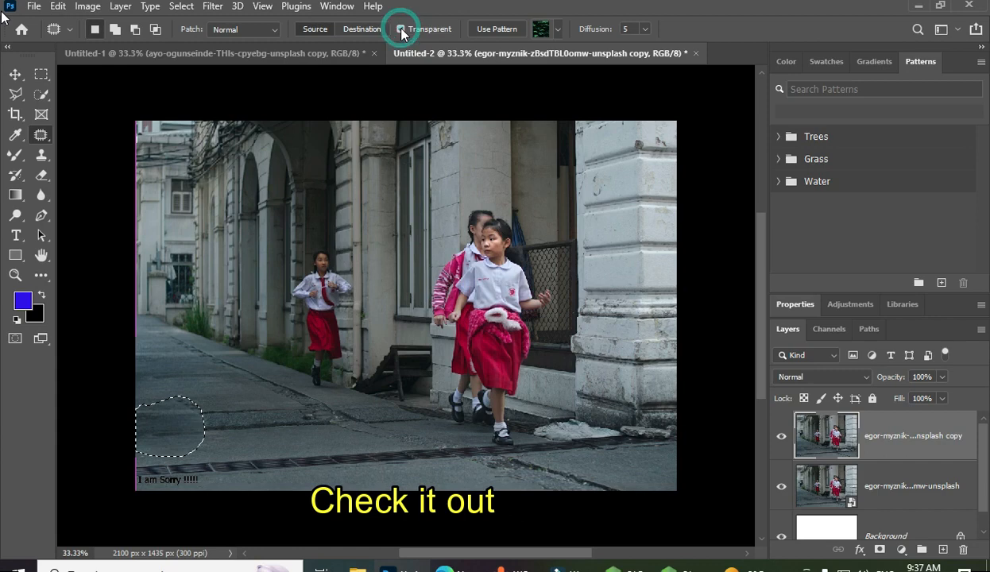
click(402, 29)
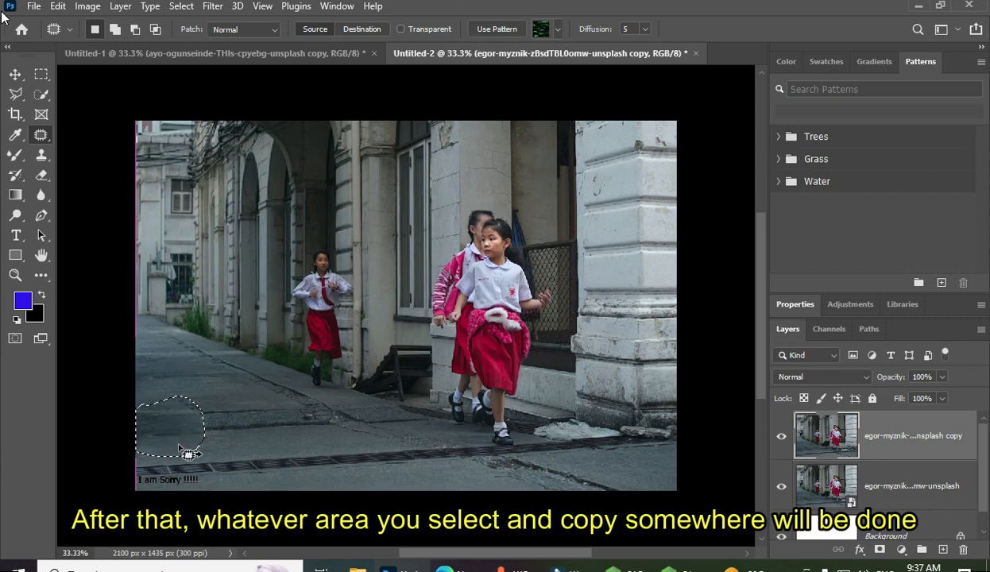
key(ctrl+d)
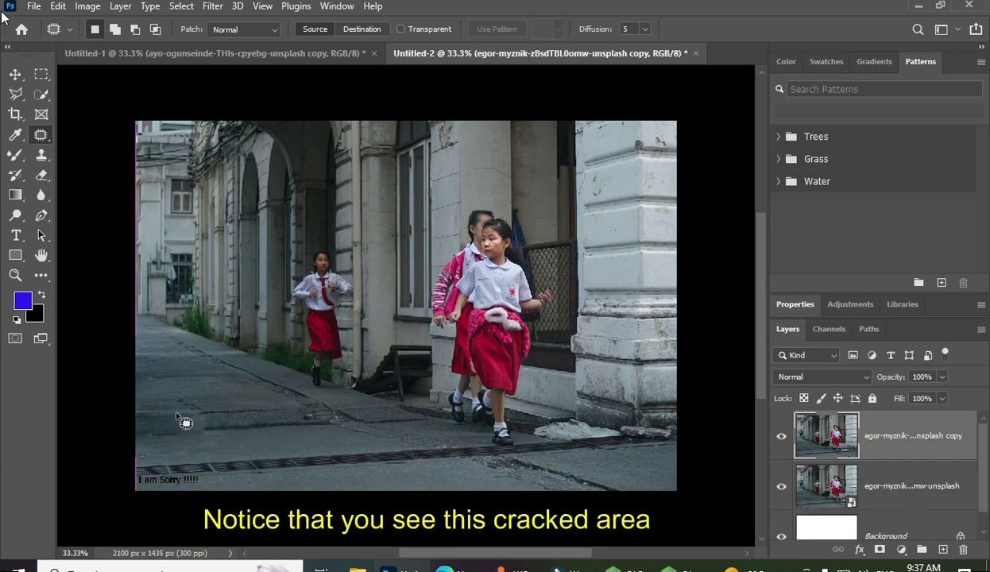
Patch two more cracked areas toward the middle of the road with cleaner pavement to their left, deselecting after each
mouse_move(177, 414)
mouse_down()
mouse_move(211, 395)
mouse_move(252, 426)
mouse_move(214, 447)
mouse_move(184, 427)
mouse_move(177, 399)
mouse_up()
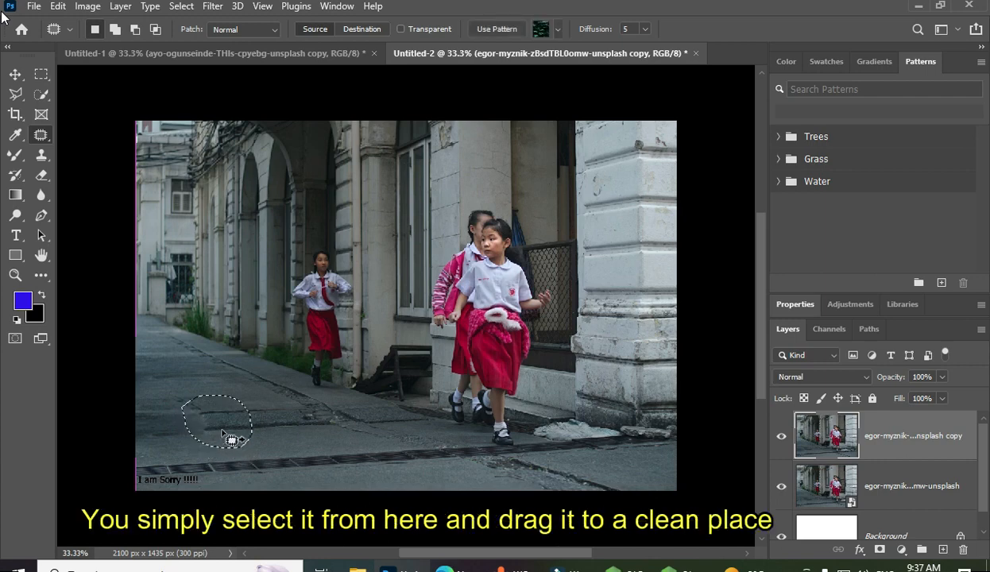
drag(230, 435, 191, 391)
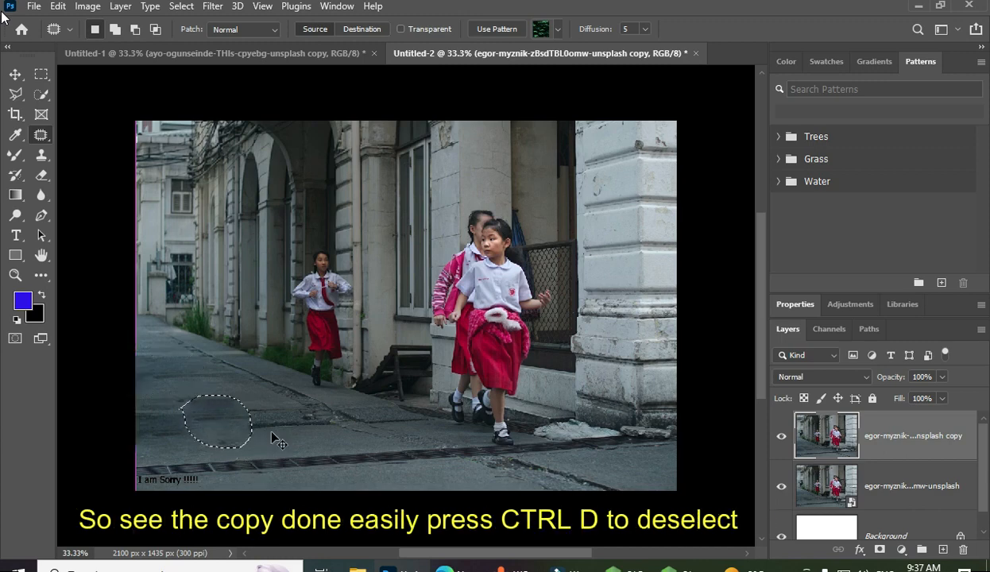
key(ctrl+d)
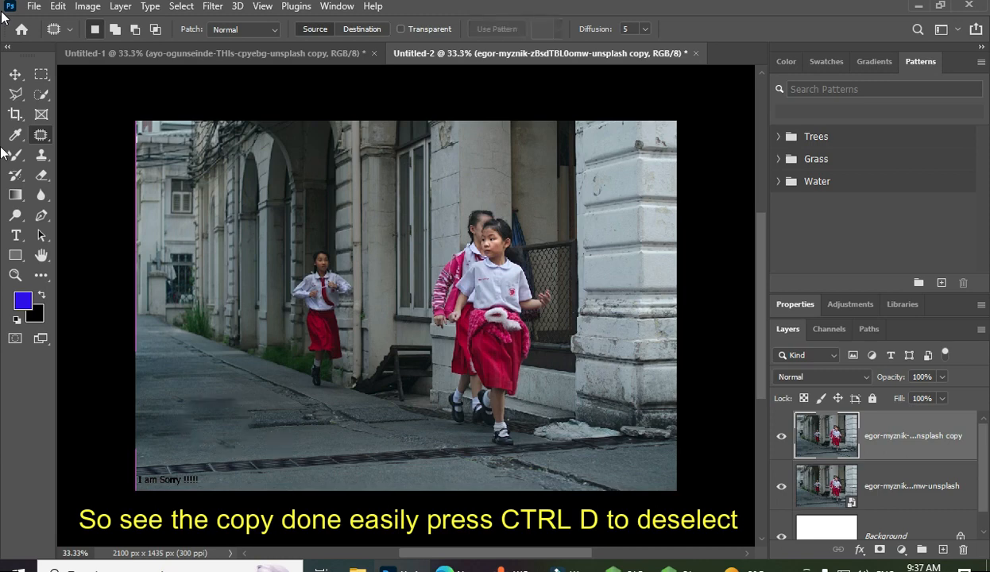
mouse_move(243, 407)
mouse_down()
mouse_move(319, 393)
mouse_move(354, 407)
mouse_move(362, 428)
mouse_move(337, 446)
mouse_move(304, 450)
mouse_move(245, 439)
mouse_move(235, 429)
mouse_move(246, 408)
mouse_move(187, 410)
mouse_up()
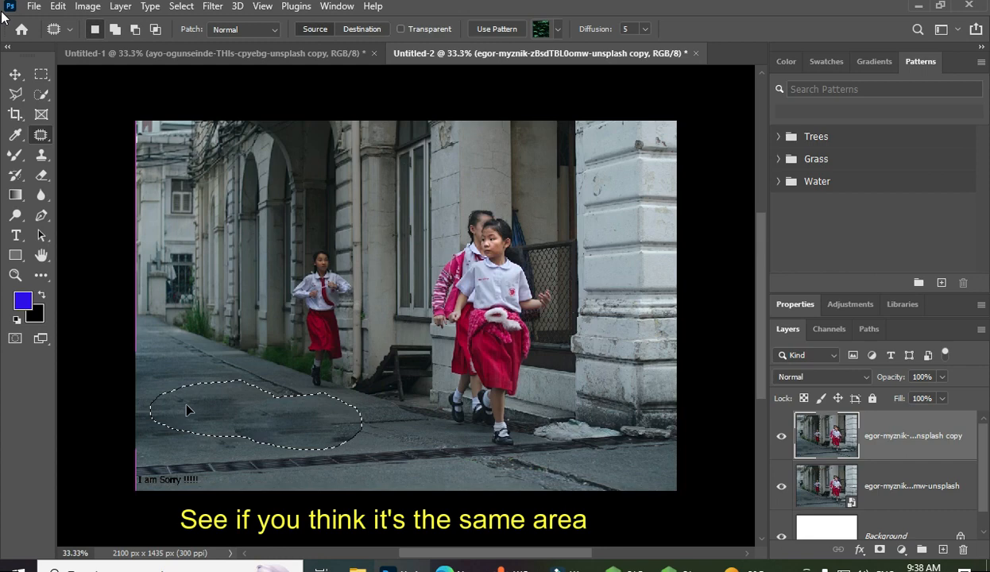
key(ctrl+z)
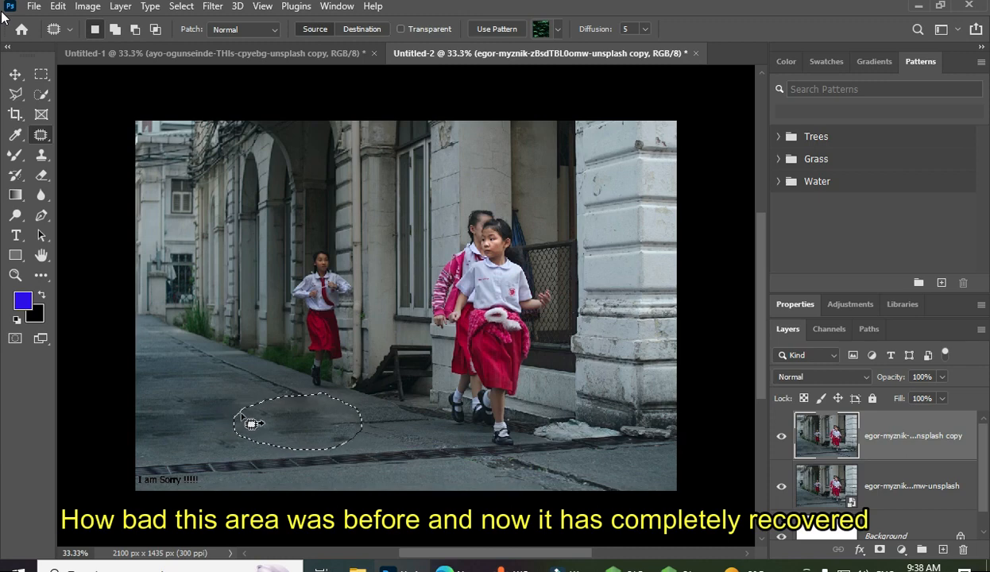
key(ctrl+d)
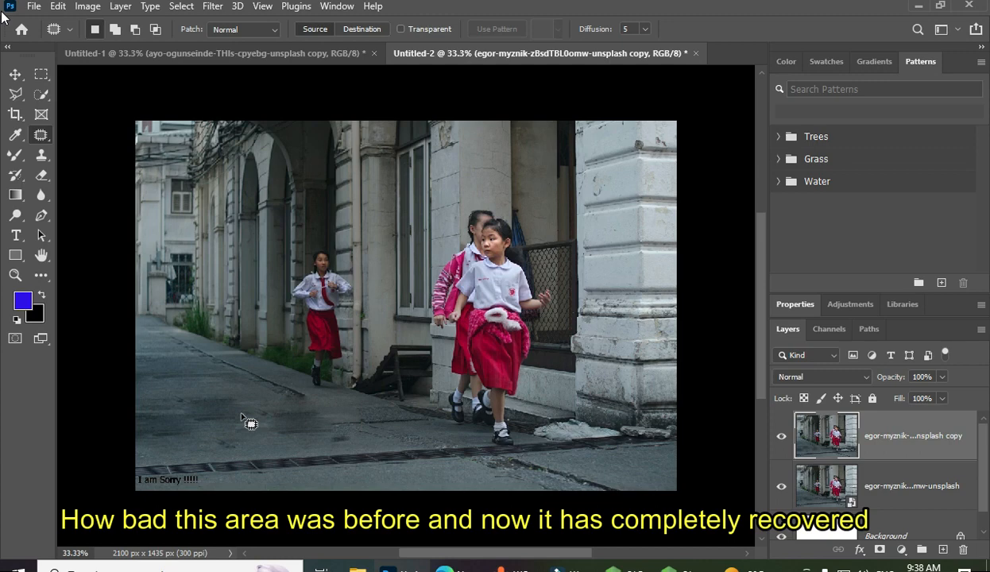
Patch the remaining road marks beside the repaired area, near the girls' feet and at the lower right with clean pavement, and deselect
mouse_move(244, 377)
mouse_down()
mouse_move(285, 376)
mouse_move(307, 400)
mouse_move(273, 400)
mouse_move(249, 374)
mouse_move(268, 397)
mouse_move(272, 382)
mouse_move(228, 416)
mouse_move(205, 379)
mouse_move(216, 354)
mouse_move(256, 372)
mouse_move(234, 392)
mouse_move(197, 377)
mouse_move(203, 362)
mouse_move(186, 404)
mouse_move(184, 336)
mouse_move(210, 354)
mouse_move(208, 367)
mouse_move(194, 368)
mouse_move(182, 348)
mouse_up()
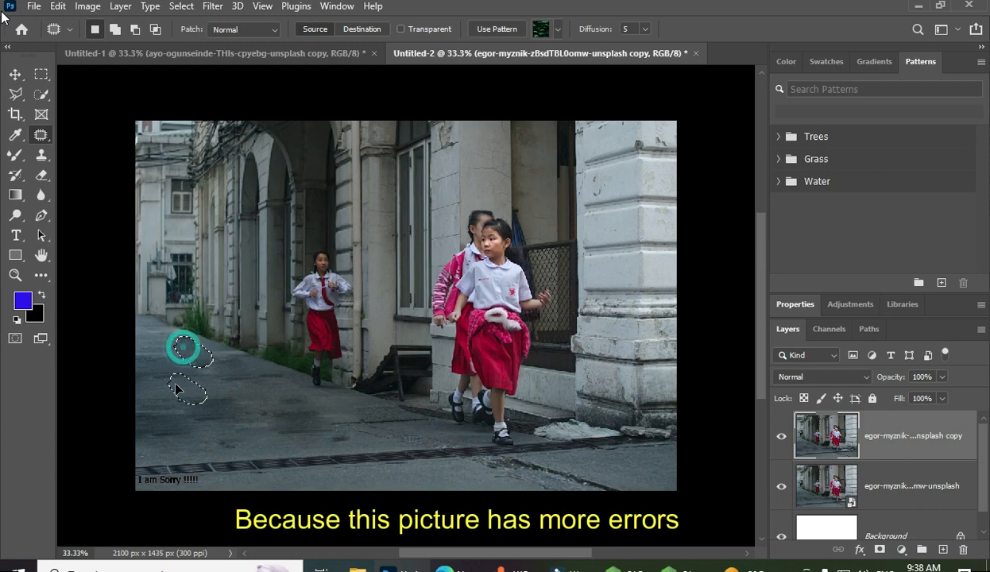
mouse_move(327, 415)
mouse_down()
mouse_move(367, 404)
mouse_move(421, 430)
mouse_move(351, 445)
mouse_move(316, 434)
mouse_move(340, 403)
mouse_move(354, 424)
mouse_move(327, 404)
mouse_move(200, 374)
mouse_up()
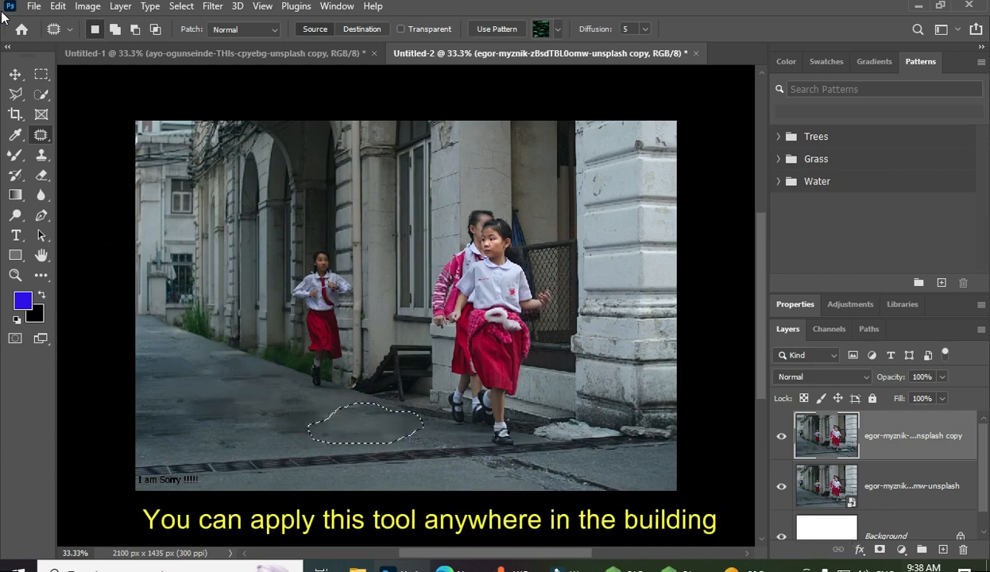
click(464, 463)
mouse_move(463, 464)
mouse_down()
mouse_move(540, 459)
mouse_move(624, 481)
mouse_move(597, 500)
mouse_move(478, 490)
mouse_move(471, 467)
mouse_move(343, 447)
mouse_move(195, 405)
mouse_up()
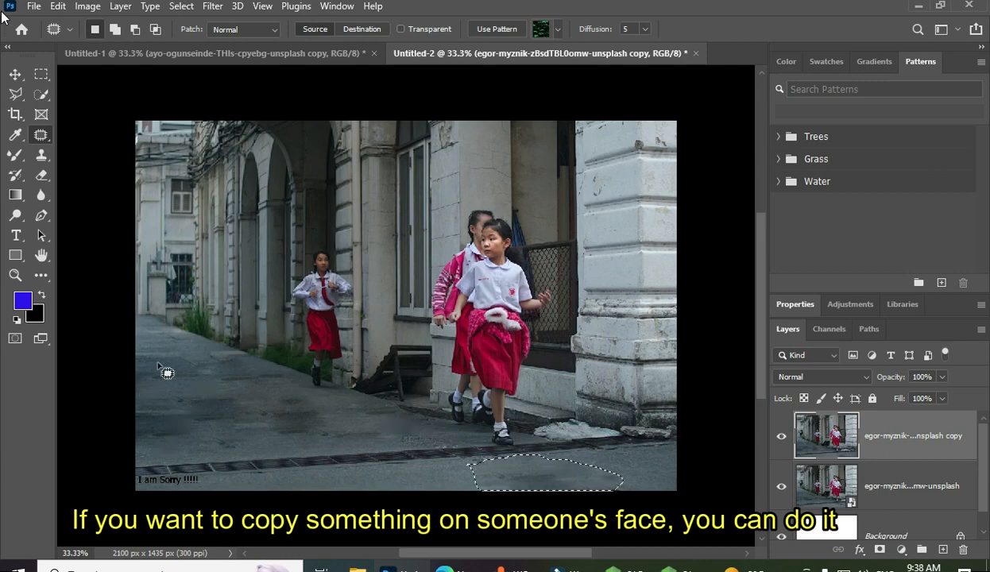
mouse_move(143, 363)
mouse_down()
mouse_move(216, 350)
mouse_move(236, 375)
mouse_move(203, 394)
mouse_move(174, 390)
mouse_move(146, 364)
mouse_move(247, 413)
mouse_up()
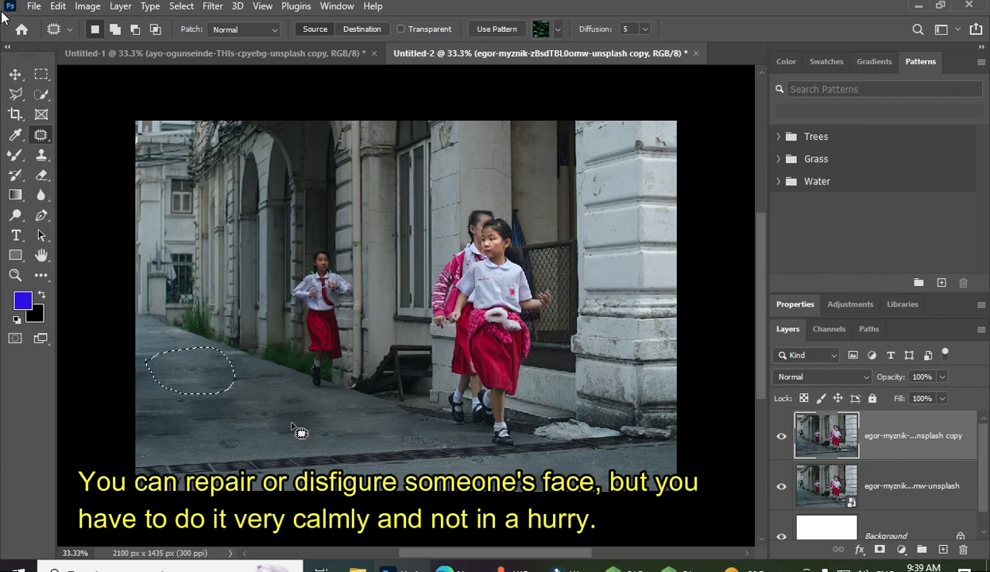
key(ctrl+d)
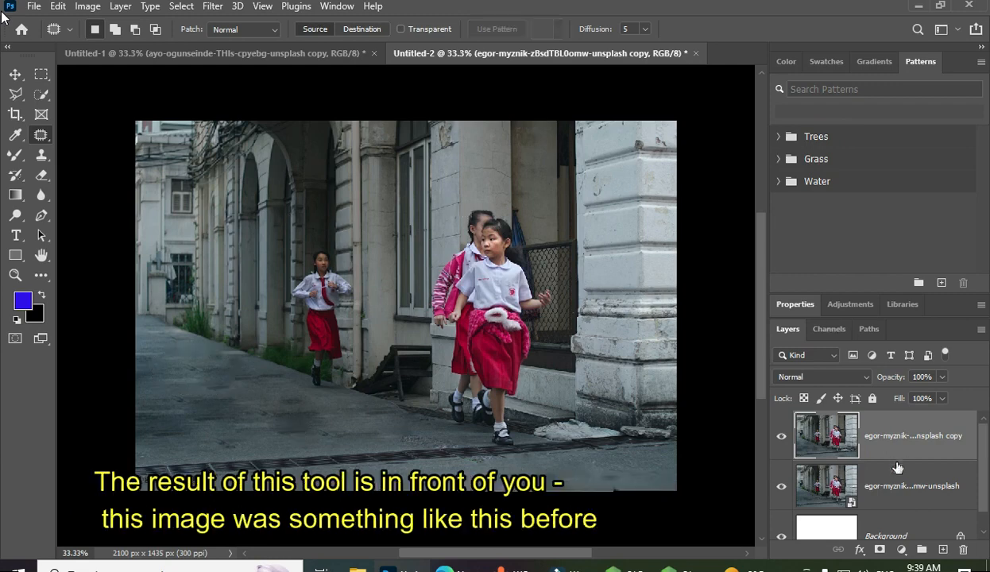
Compare the patched street photo with the original by hiding and showing the retouched copy layer
click(781, 437)
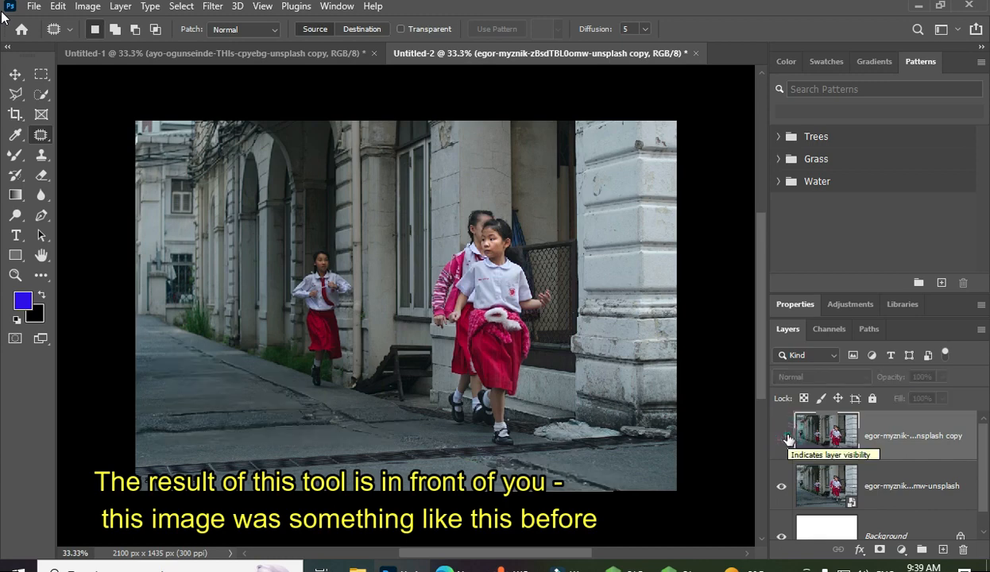
click(782, 438)
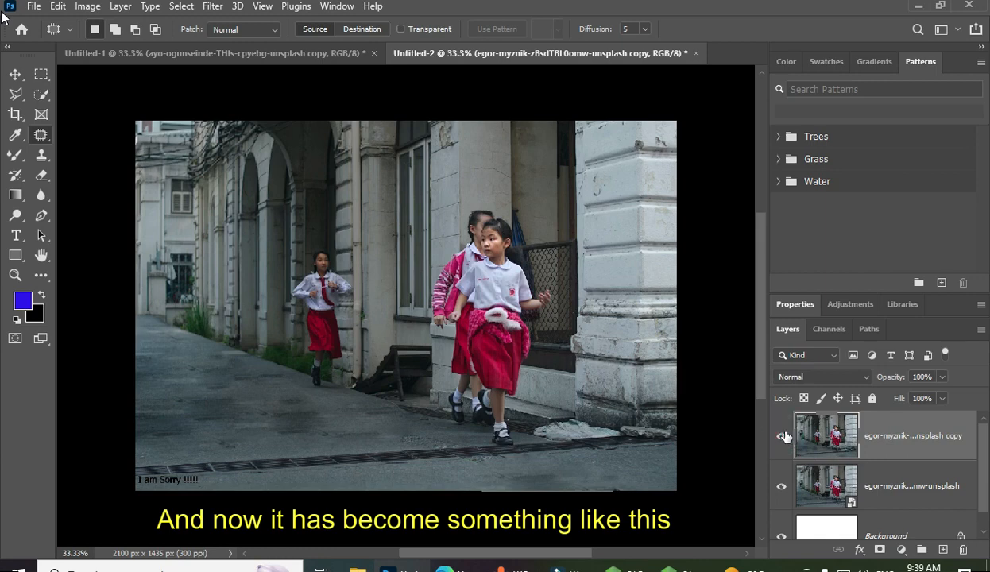
click(782, 437)
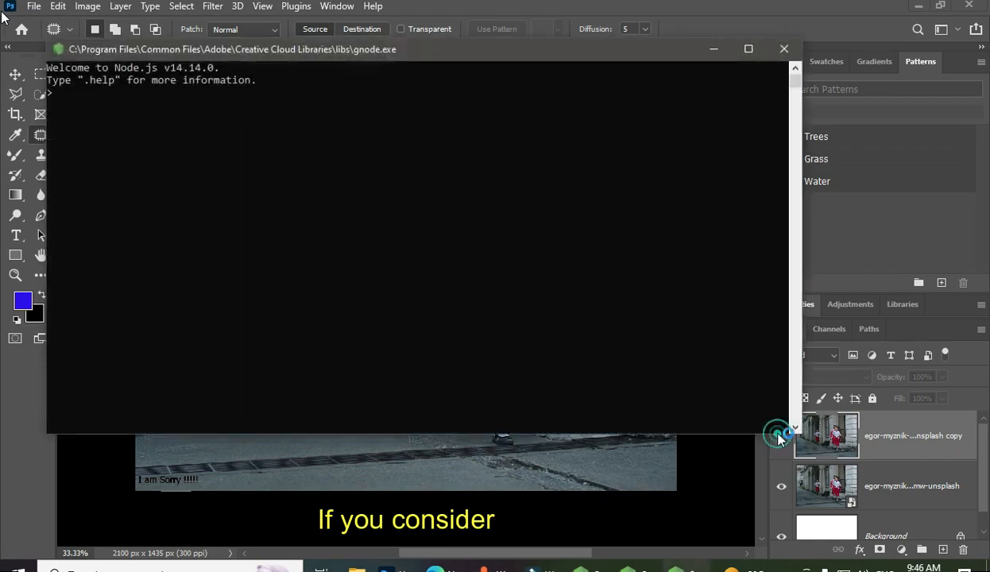
click(793, 48)
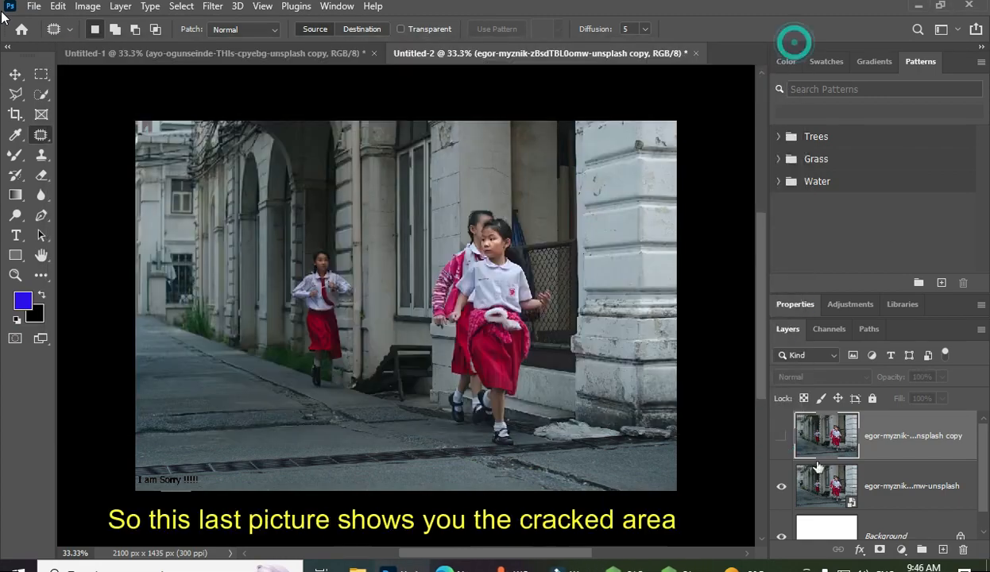
click(782, 437)
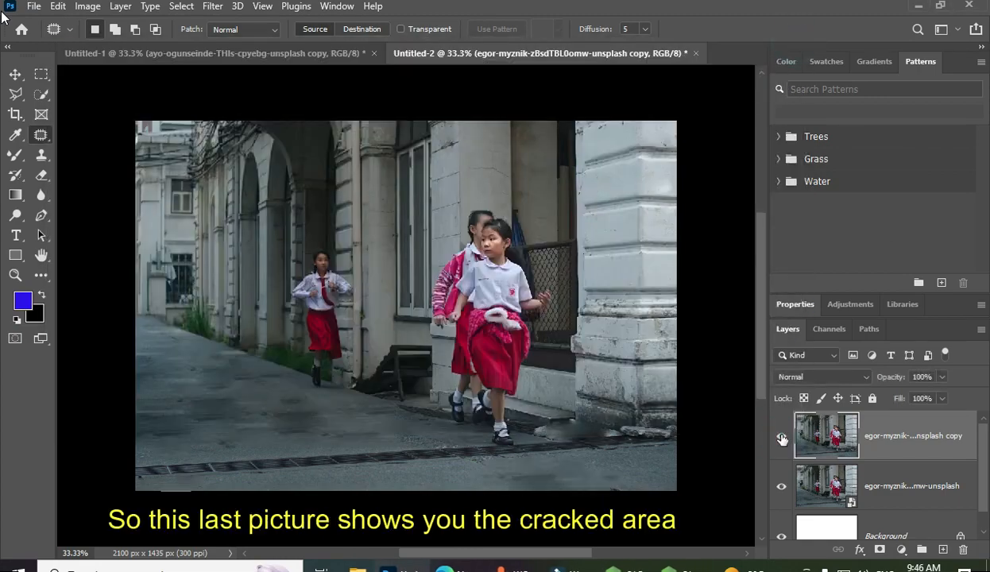
click(781, 438)
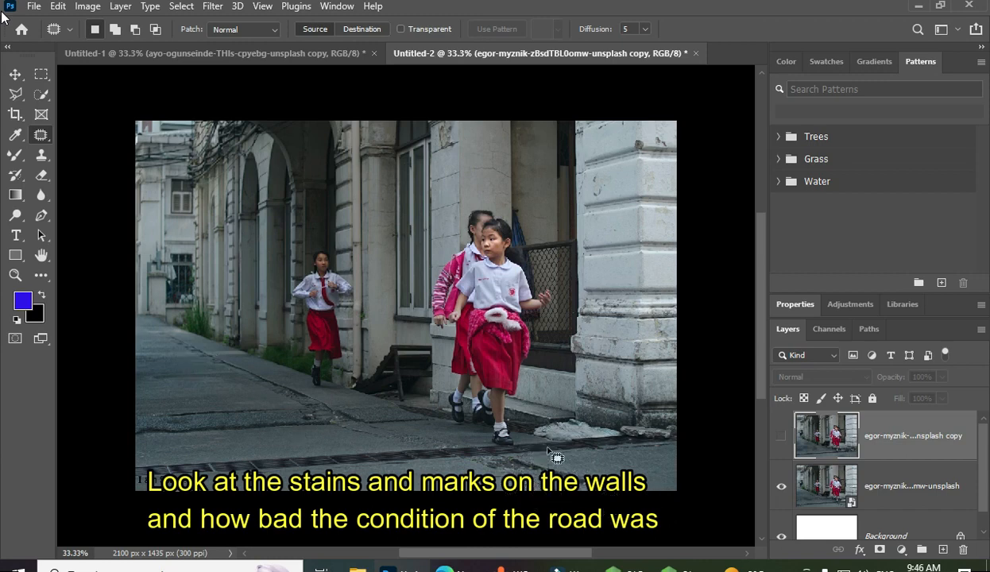
click(780, 435)
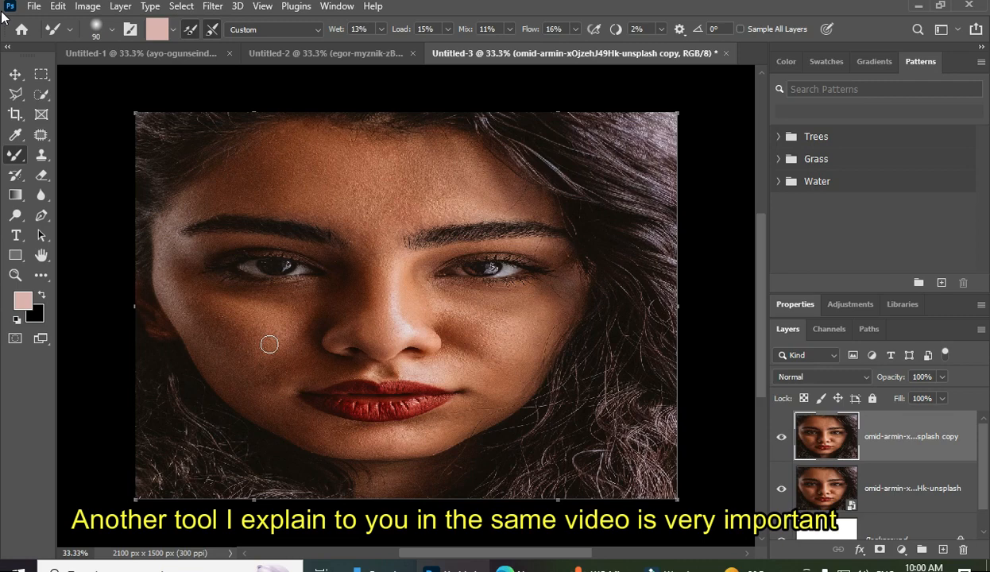
Sample a light skin tone from the nose of the close-up portrait with the Eyedropper as the foreground colour
click(16, 137)
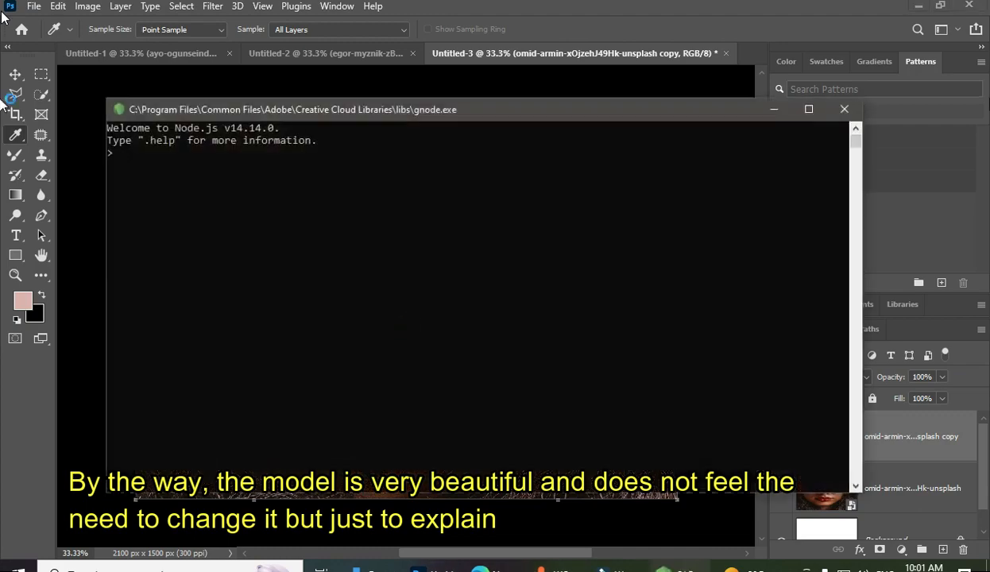
click(845, 110)
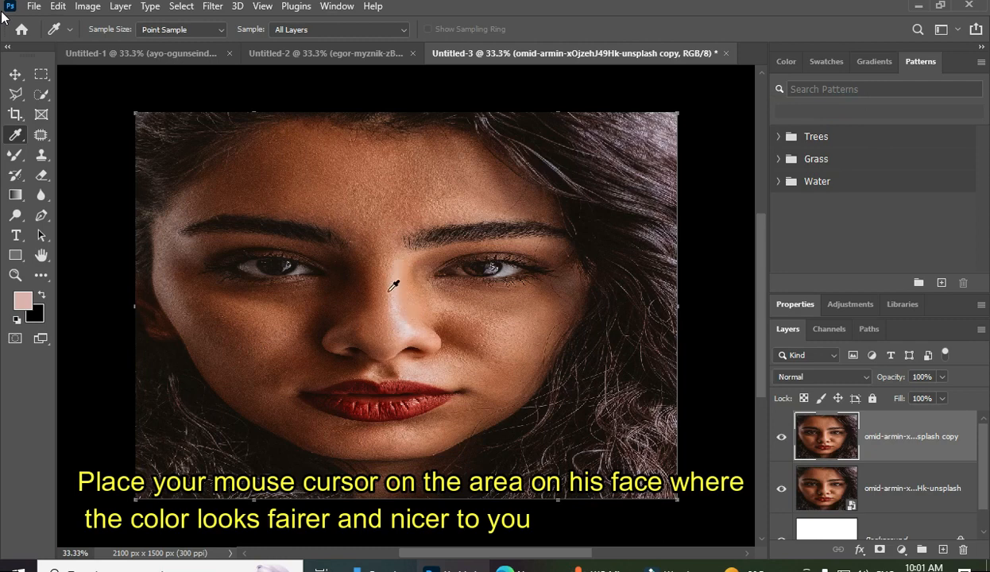
click(407, 329)
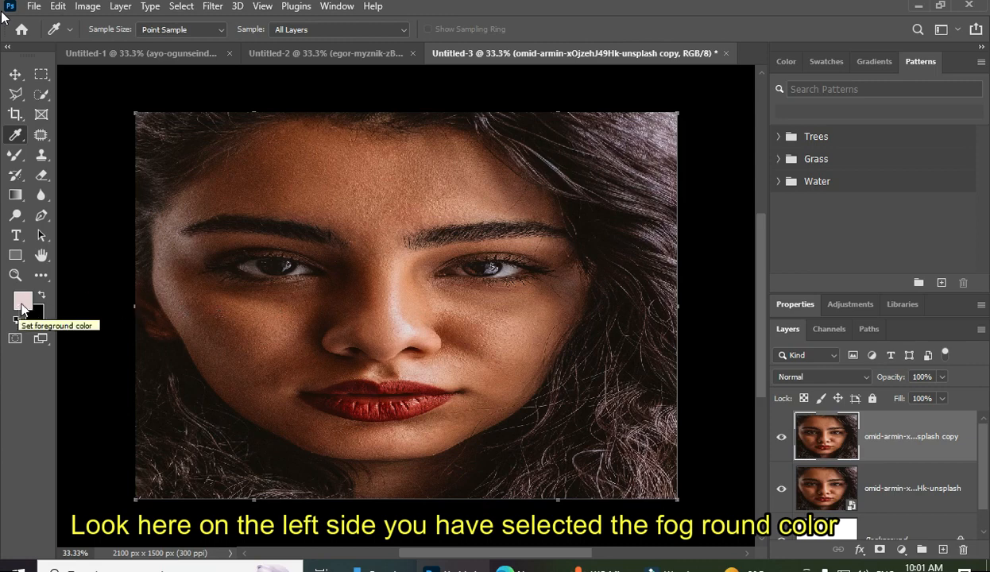
Choose the Mixer Brush tool and set its flow to 9% and its stroke smoothing to 10%
click(14, 157)
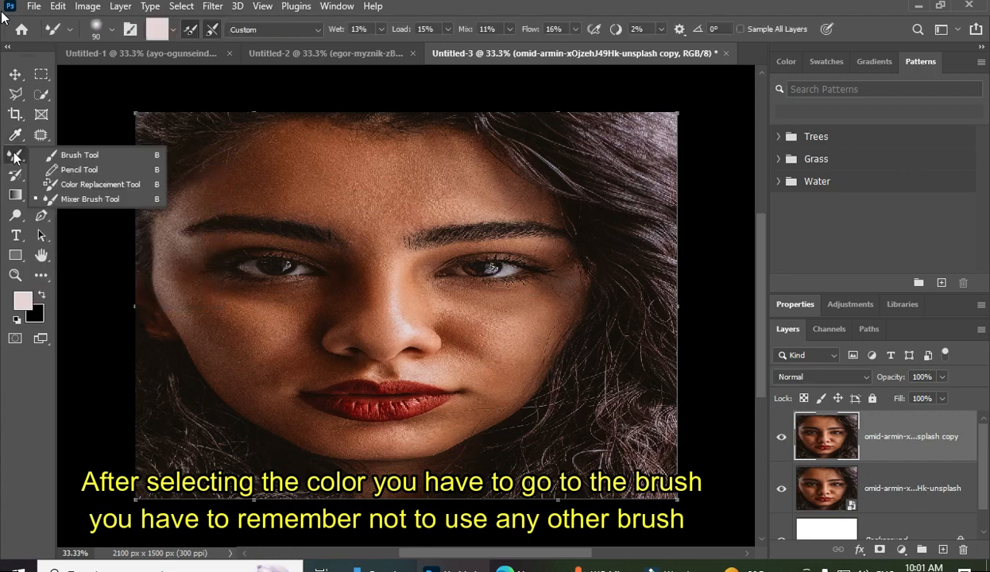
click(78, 199)
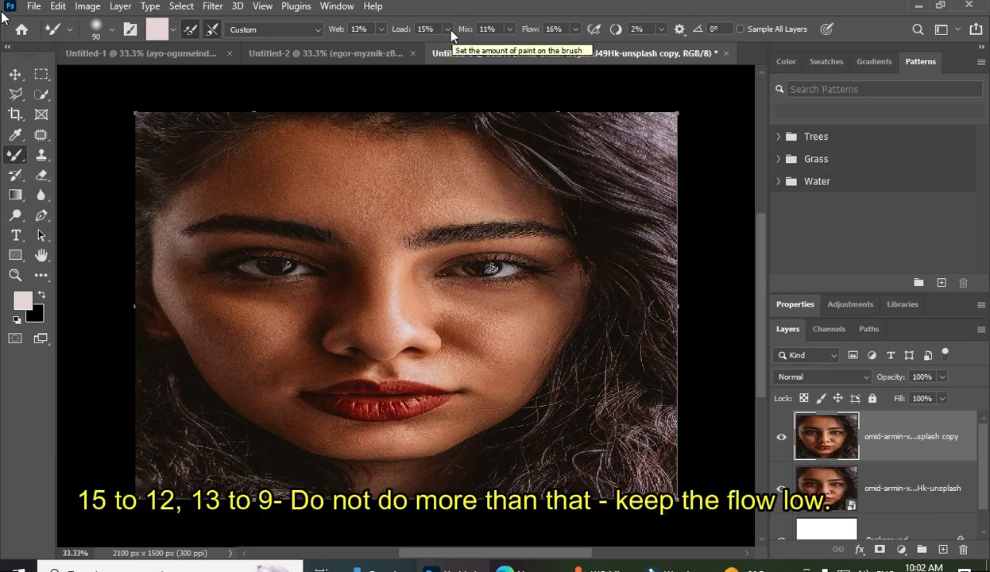
click(577, 32)
drag(580, 49, 577, 47)
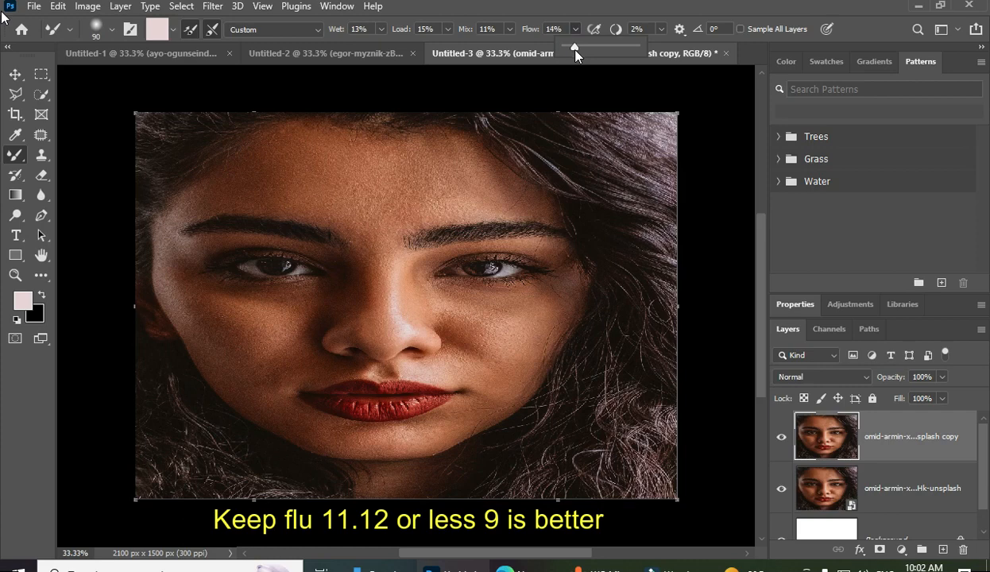
drag(575, 48, 572, 57)
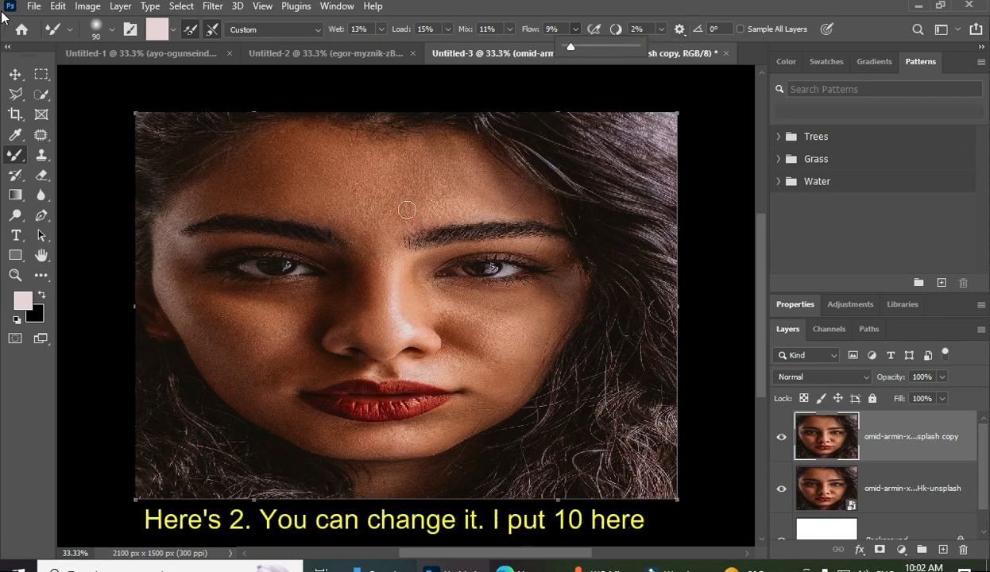
click(661, 30)
drag(656, 47, 661, 47)
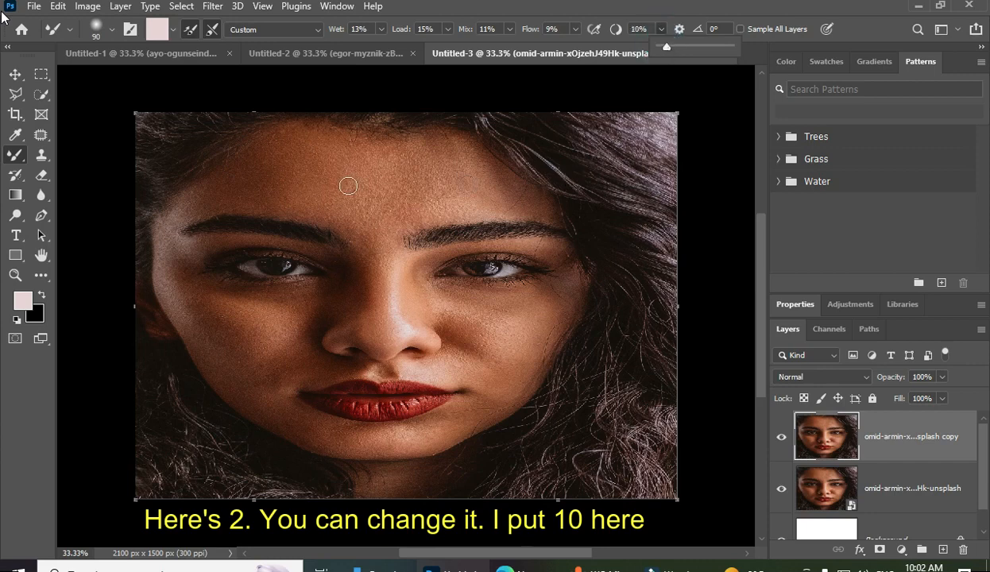
Paint the sampled light tone over the forehead and the rest of the facial skin on the portrait's copy layer with the Mixer Brush
click(891, 448)
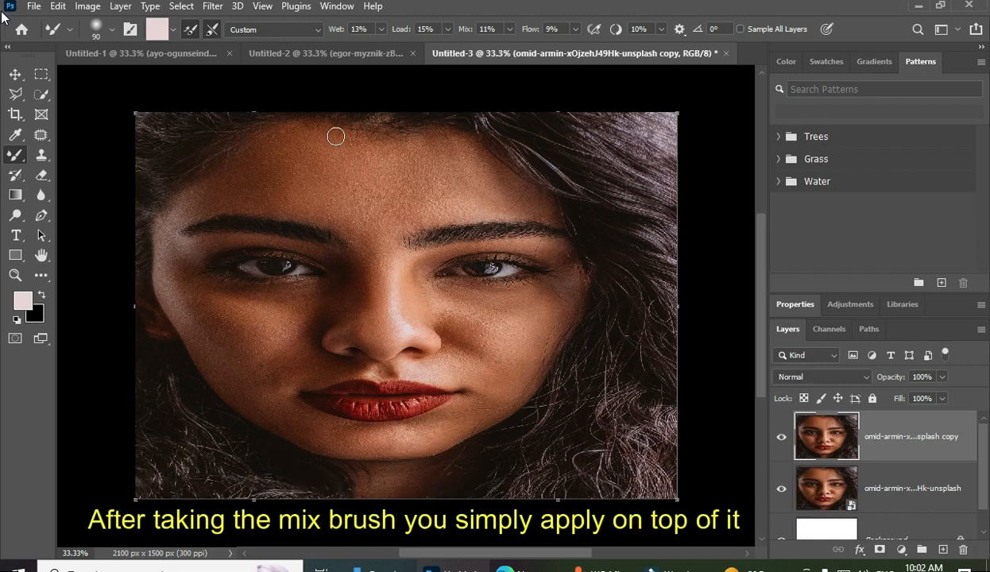
drag(342, 159, 391, 170)
click(864, 132)
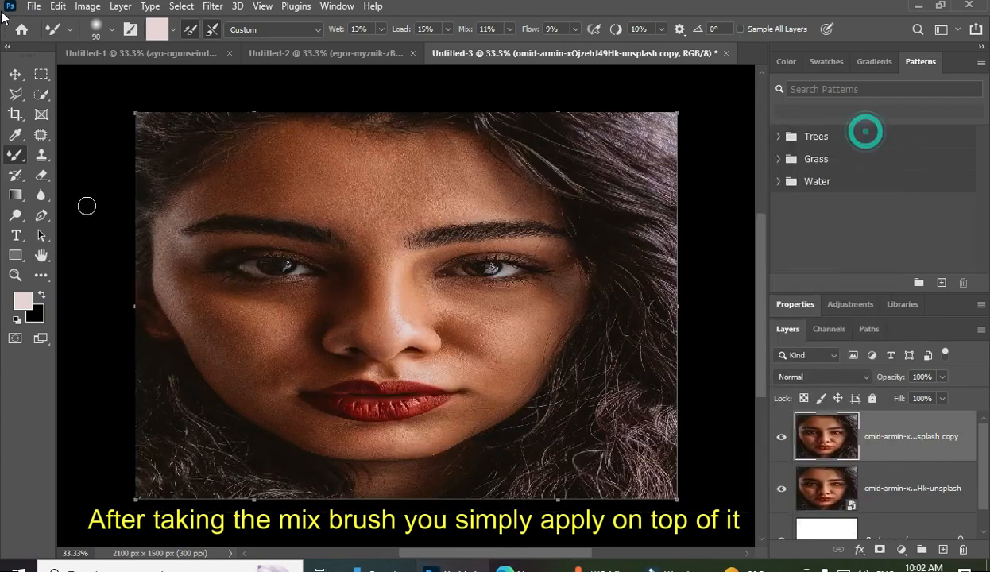
mouse_move(303, 186)
mouse_down()
mouse_move(421, 205)
mouse_move(374, 185)
mouse_move(340, 195)
mouse_move(423, 193)
mouse_move(341, 183)
mouse_move(467, 184)
mouse_move(348, 189)
mouse_move(429, 208)
mouse_move(340, 177)
mouse_move(358, 198)
mouse_move(396, 168)
mouse_move(310, 160)
mouse_move(394, 176)
mouse_move(302, 170)
mouse_move(400, 170)
mouse_move(345, 183)
mouse_move(349, 196)
mouse_move(413, 182)
mouse_move(291, 164)
mouse_move(398, 178)
mouse_move(363, 149)
mouse_move(305, 151)
mouse_move(405, 166)
mouse_move(301, 147)
mouse_move(404, 156)
mouse_move(311, 133)
mouse_move(389, 148)
mouse_move(305, 143)
mouse_move(384, 170)
mouse_move(335, 184)
mouse_move(405, 193)
mouse_move(289, 185)
mouse_move(357, 176)
mouse_move(381, 181)
mouse_move(320, 193)
mouse_move(391, 205)
mouse_move(283, 195)
mouse_move(397, 215)
mouse_move(330, 211)
mouse_move(400, 205)
mouse_move(426, 172)
mouse_move(370, 165)
mouse_move(475, 167)
mouse_move(369, 161)
mouse_move(447, 151)
mouse_move(362, 144)
mouse_move(434, 152)
mouse_move(371, 171)
mouse_move(457, 183)
mouse_move(347, 186)
mouse_move(465, 182)
mouse_move(356, 183)
mouse_move(451, 195)
mouse_move(374, 218)
mouse_move(437, 201)
mouse_move(391, 239)
mouse_move(361, 213)
mouse_move(376, 241)
mouse_move(355, 209)
mouse_move(373, 250)
mouse_move(395, 211)
mouse_move(369, 259)
mouse_move(415, 211)
mouse_move(364, 265)
mouse_move(362, 234)
mouse_move(373, 230)
mouse_move(360, 270)
mouse_move(365, 243)
mouse_move(395, 249)
mouse_move(369, 302)
mouse_move(367, 244)
mouse_move(366, 302)
mouse_move(384, 284)
mouse_move(303, 141)
mouse_move(311, 139)
mouse_move(301, 128)
mouse_move(269, 138)
mouse_move(383, 132)
mouse_move(320, 135)
mouse_move(277, 156)
mouse_move(241, 159)
mouse_move(281, 134)
mouse_move(221, 166)
mouse_move(280, 157)
mouse_move(278, 167)
mouse_move(228, 183)
mouse_move(306, 171)
mouse_move(232, 193)
mouse_move(338, 223)
mouse_move(272, 154)
mouse_move(309, 136)
mouse_move(252, 147)
mouse_move(269, 176)
mouse_move(329, 199)
mouse_move(444, 167)
mouse_move(343, 137)
mouse_move(430, 151)
mouse_up()
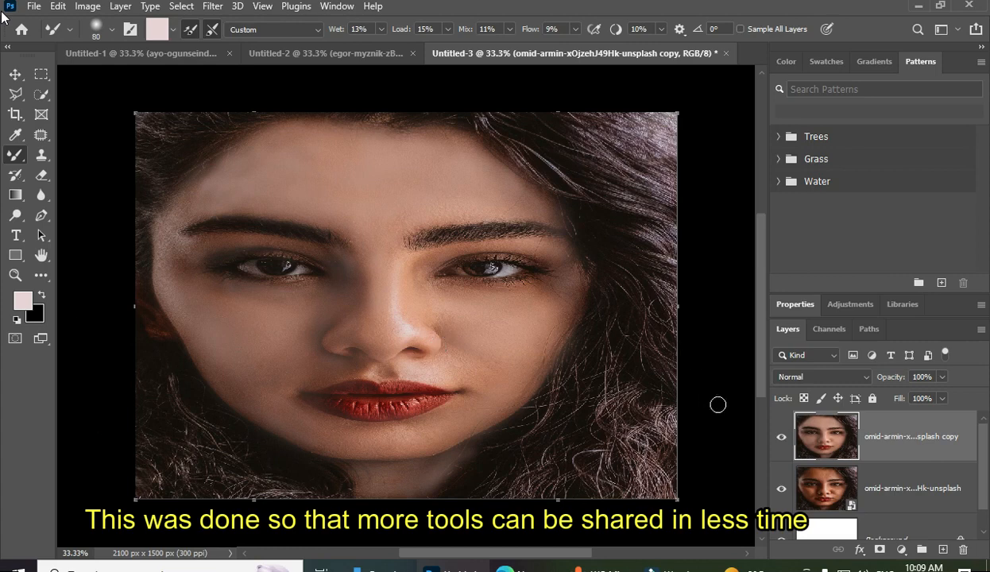
Compare the lightened portrait with the original by repeatedly hiding and showing the retouched copy layer, leaving it shown
click(780, 439)
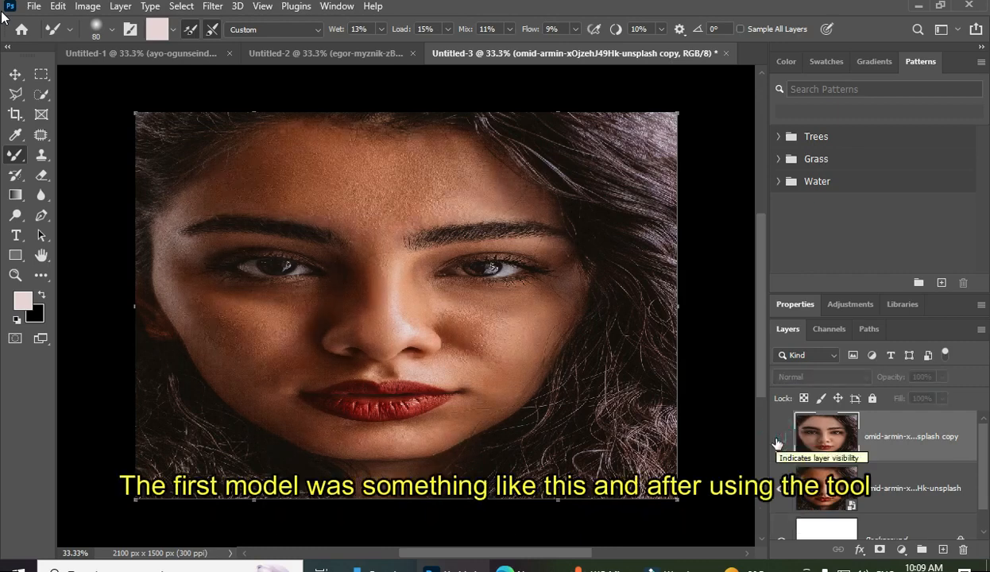
click(779, 439)
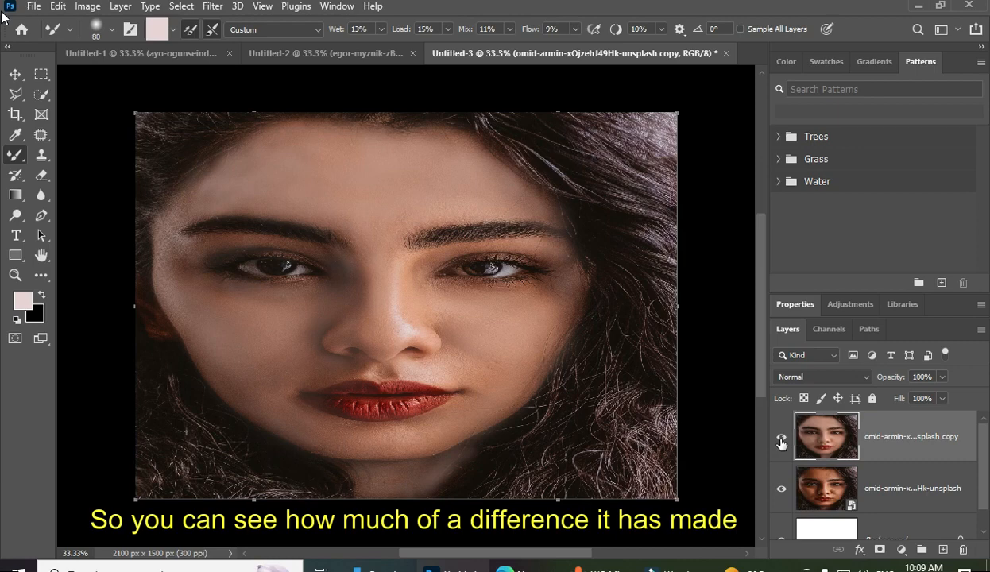
click(781, 440)
click(781, 439)
click(781, 441)
click(781, 441)
click(781, 441)
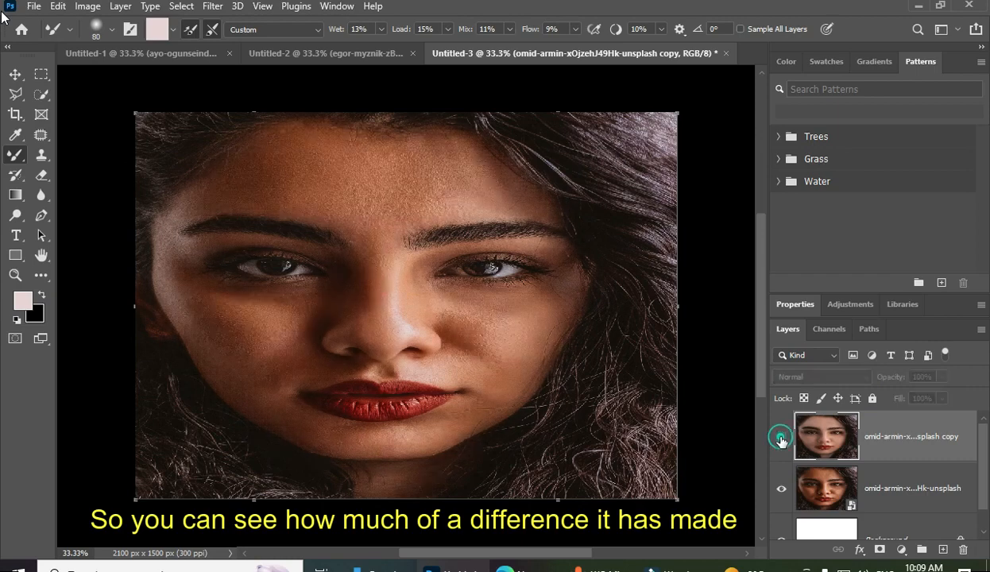
click(781, 441)
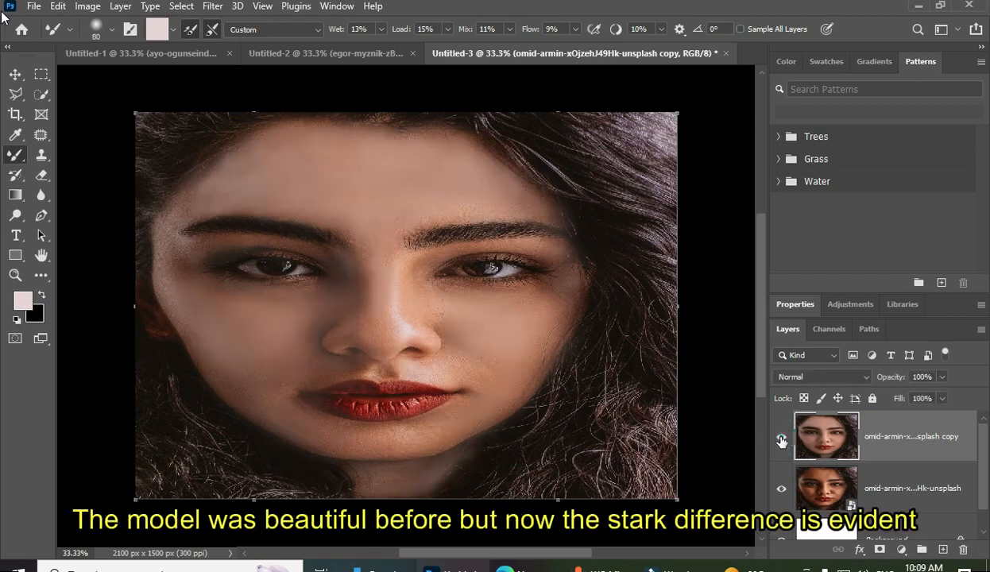
click(781, 441)
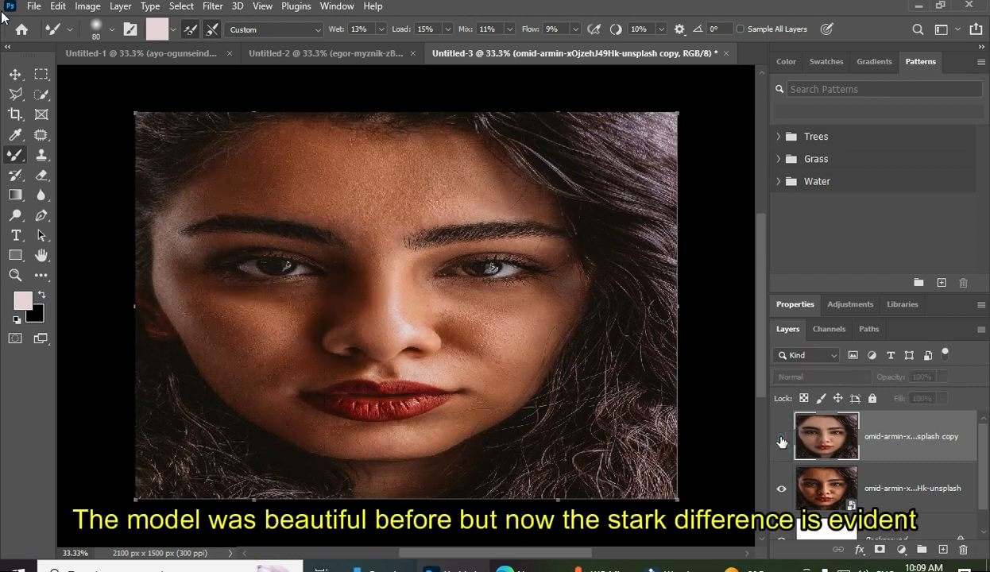
click(781, 441)
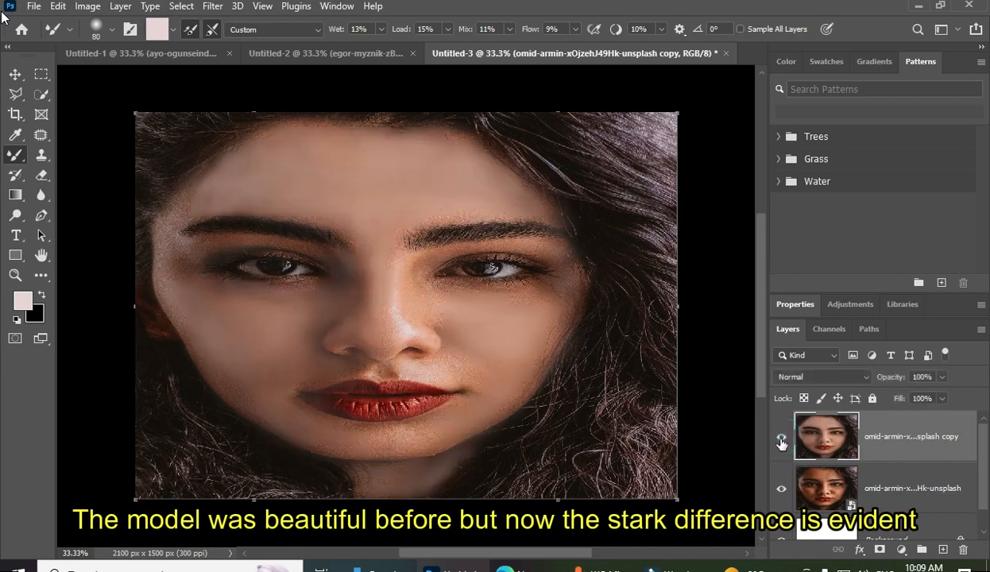